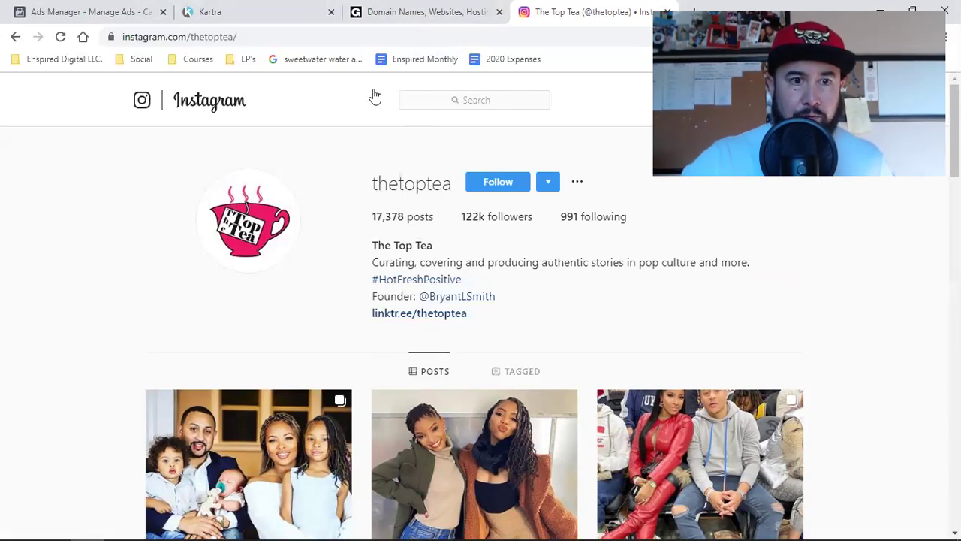
Open the enspireddigital LinkedIn profile from the Social bookmarks folder.
click(142, 58)
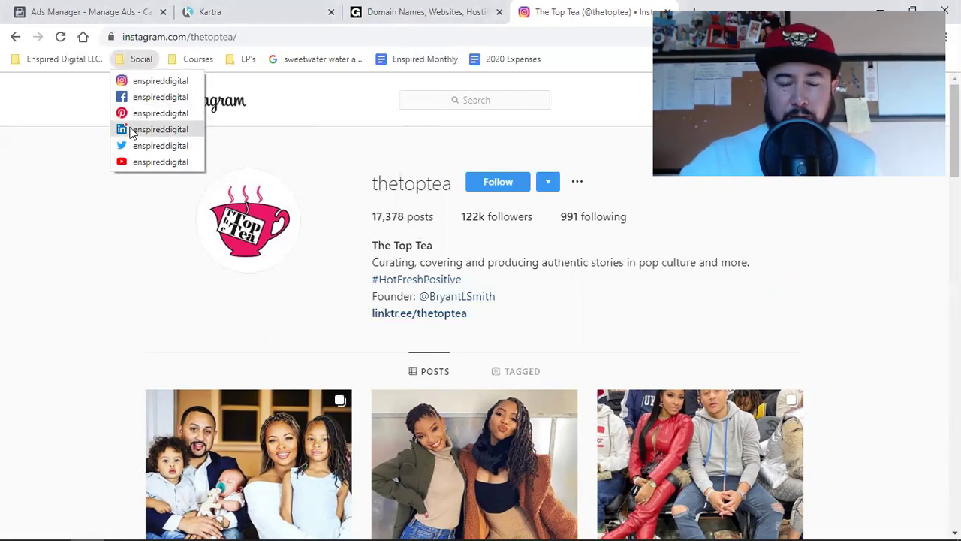
click(131, 131)
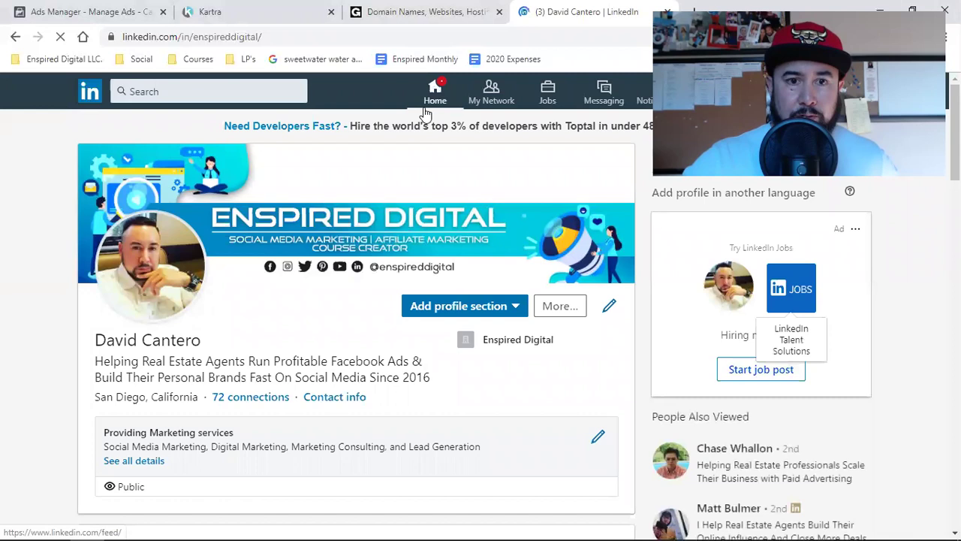
From the LinkedIn home feed, open a connection's profile and view their Contact info.
click(425, 113)
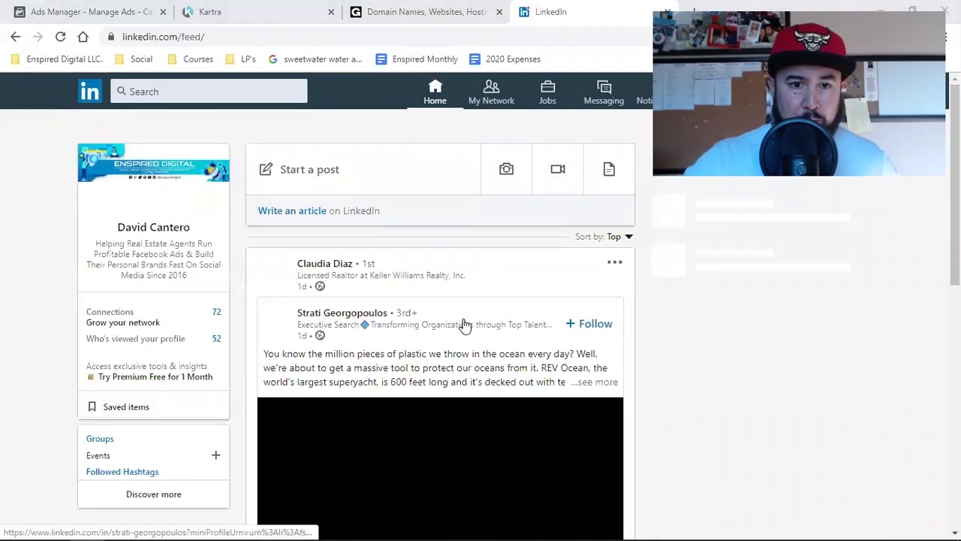
click(310, 268)
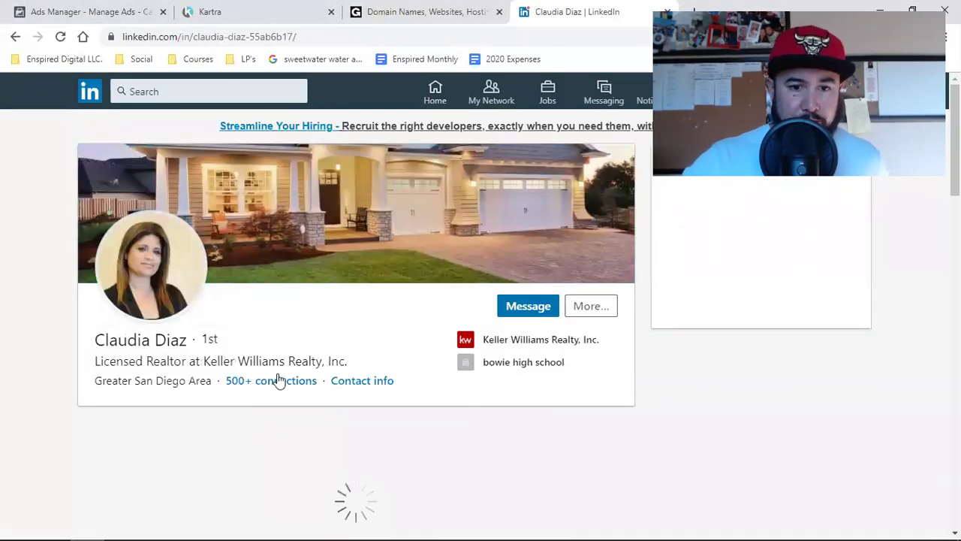
click(368, 383)
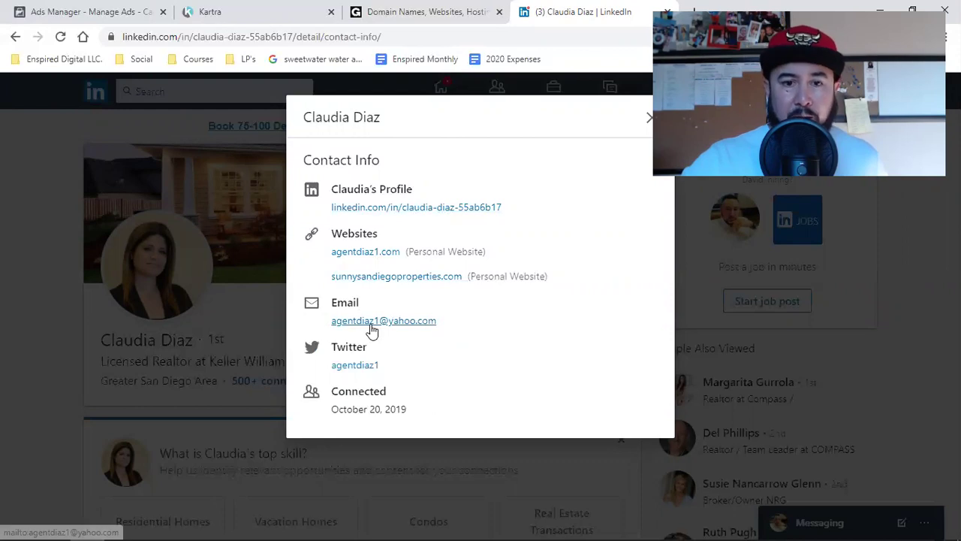
Check the connection's listed email address, then bring up Chrome's window menu.
drag(443, 326, 330, 325)
click(495, 321)
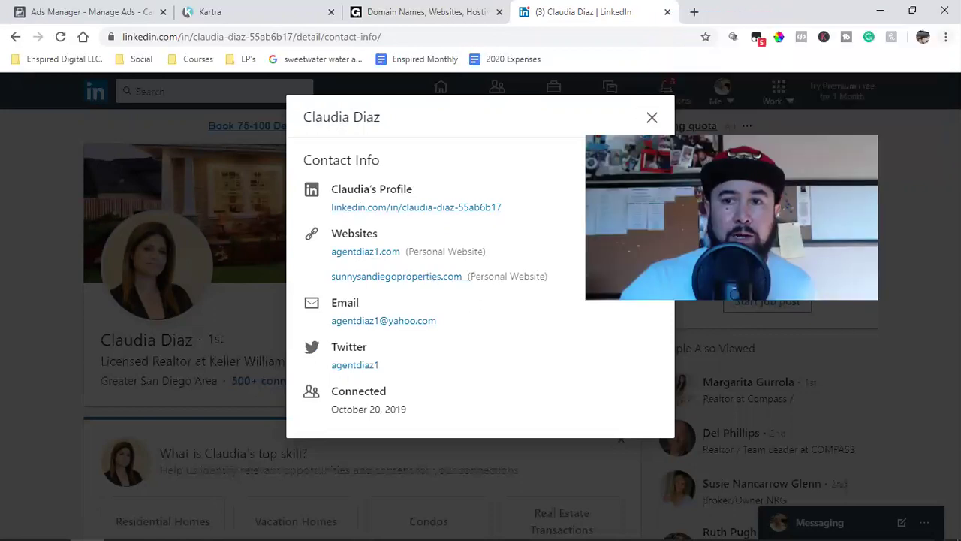
click(946, 37)
In a new incognito window, Google 'cheap domain names' and open the GoDaddy ad.
click(908, 95)
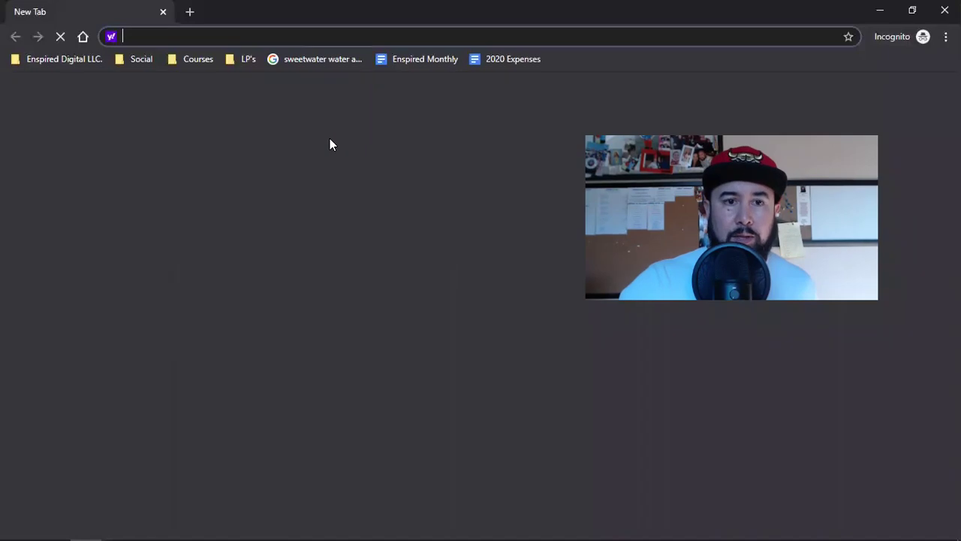
text(google.com)
key(Return)
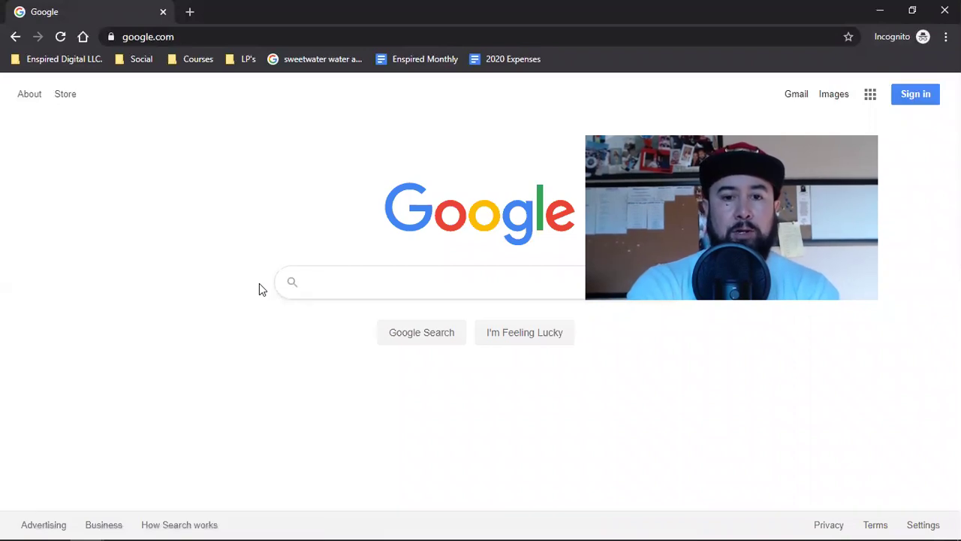
text(cheap )
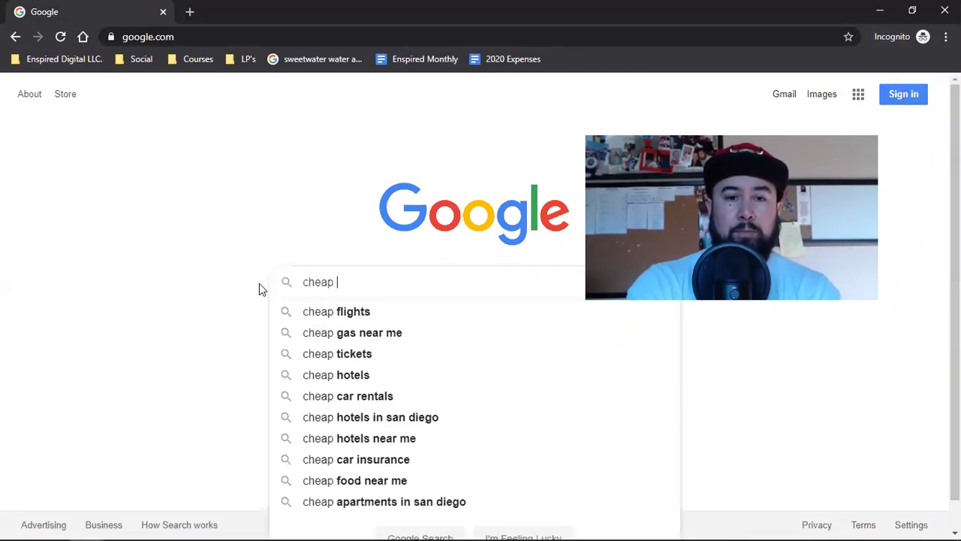
text(do)
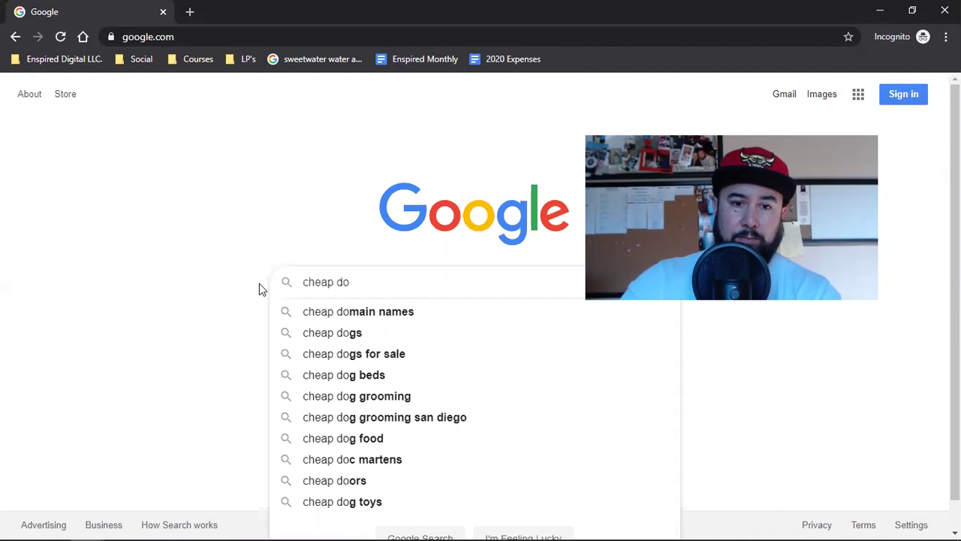
click(347, 318)
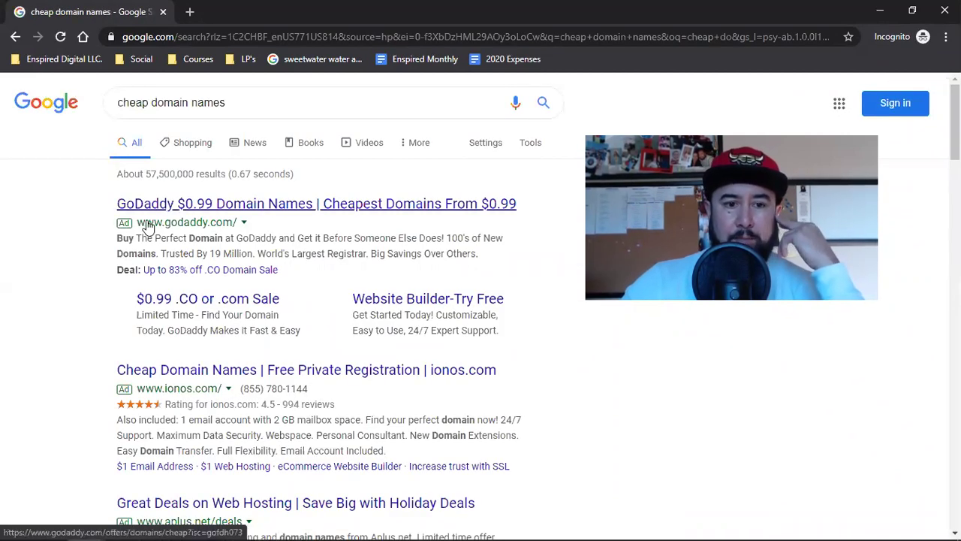
click(183, 207)
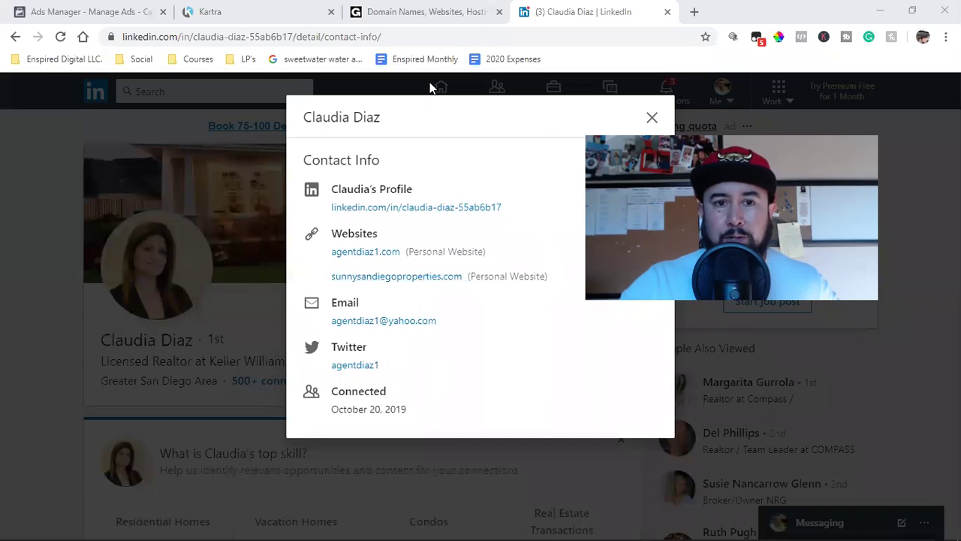
Switch to the GoDaddy tab and go to My Products from the account menu.
click(405, 11)
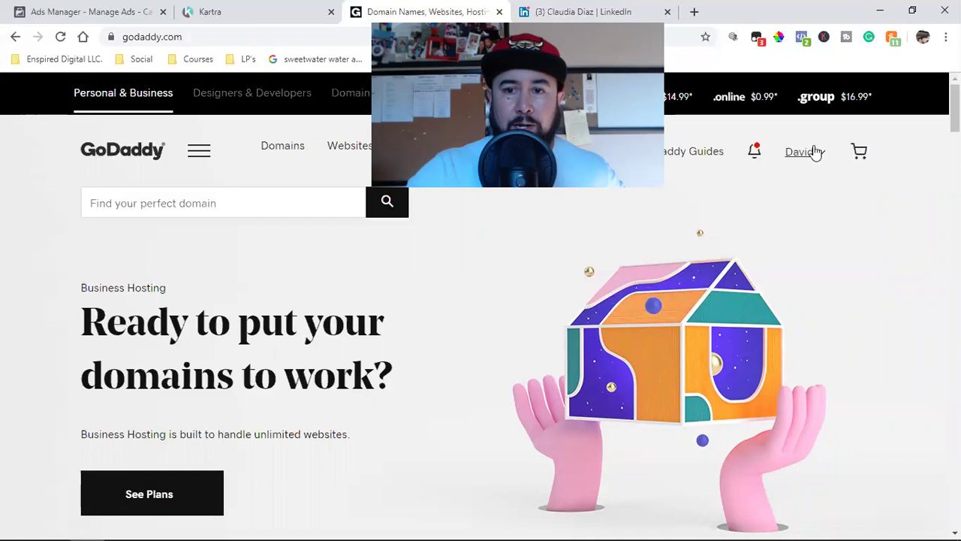
click(815, 153)
click(459, 292)
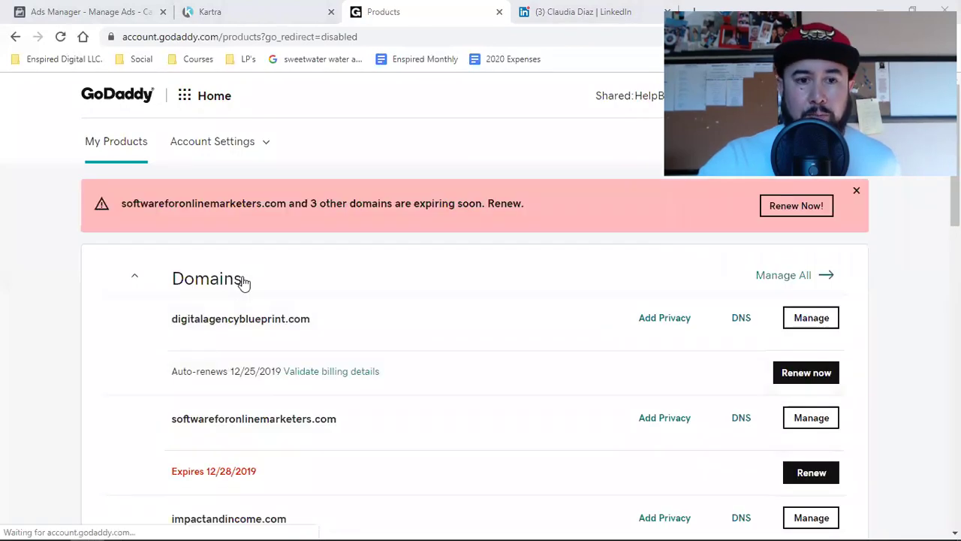
Open DNS management for digitalagencyblueprint.com and scroll down to its records.
click(736, 320)
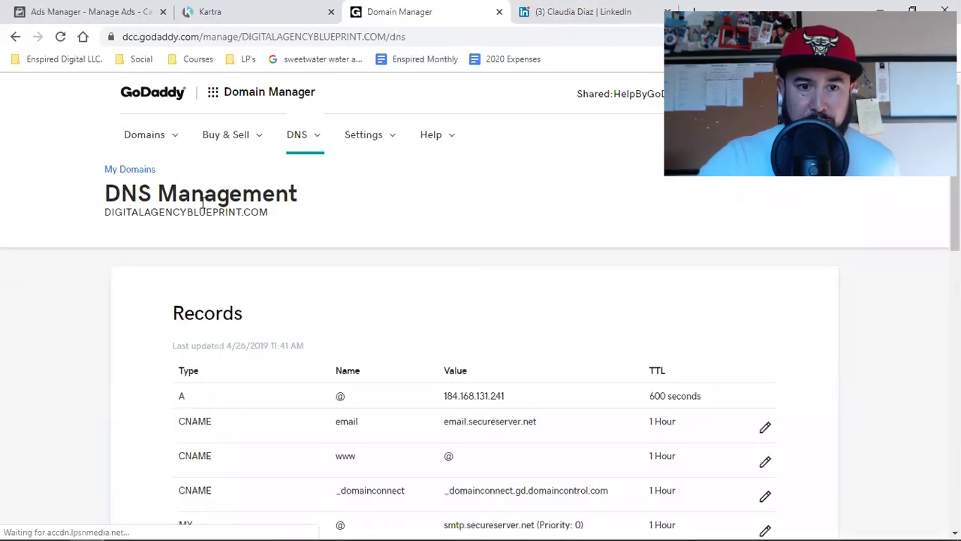
scroll(326, 350, down, 2)
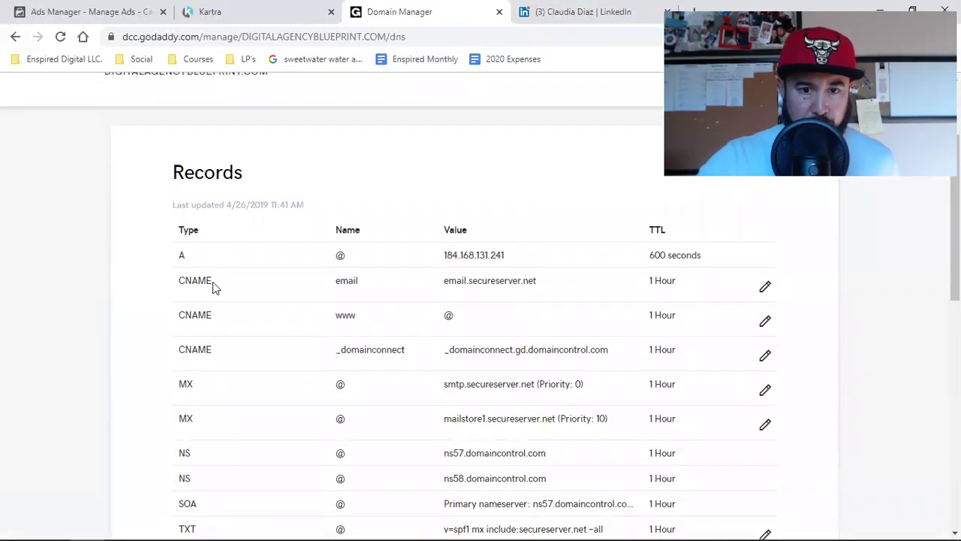
scroll(215, 286, down, 1)
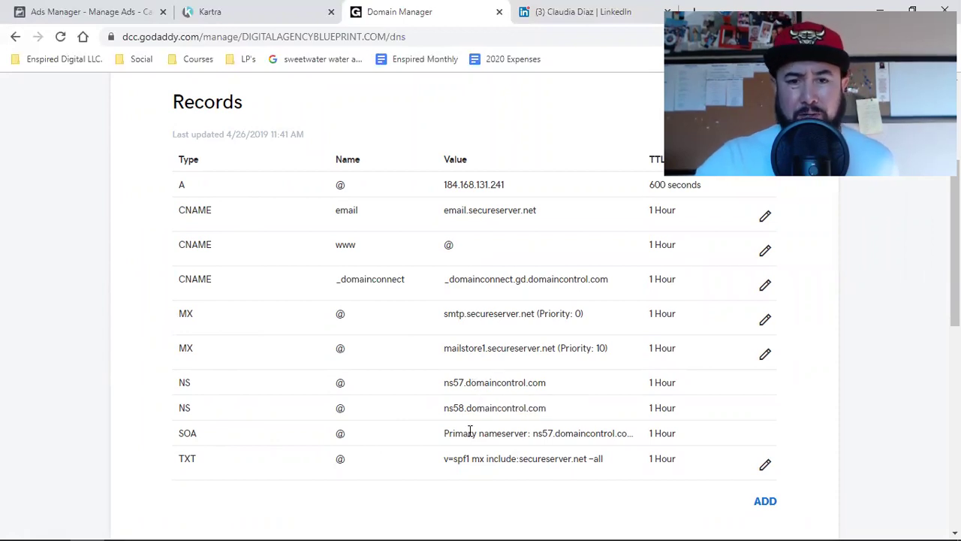
Inspect the two MX record values, secureserver and mailstore1.
triple_click(503, 315)
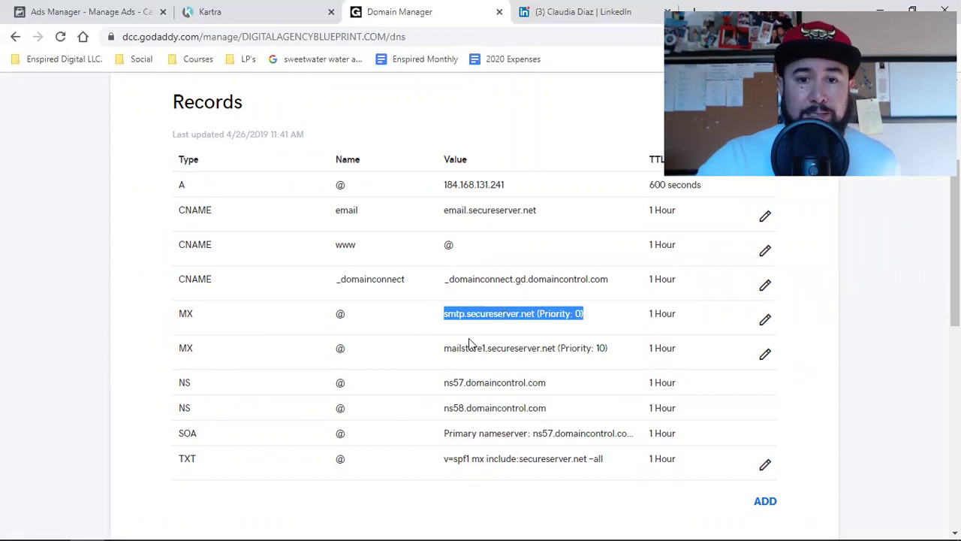
triple_click(447, 349)
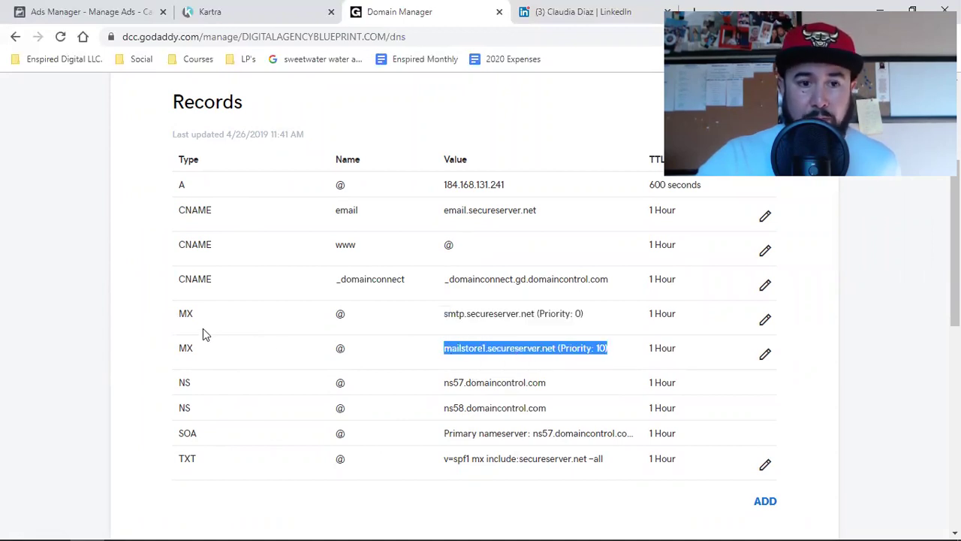
double_click(186, 314)
double_click(500, 314)
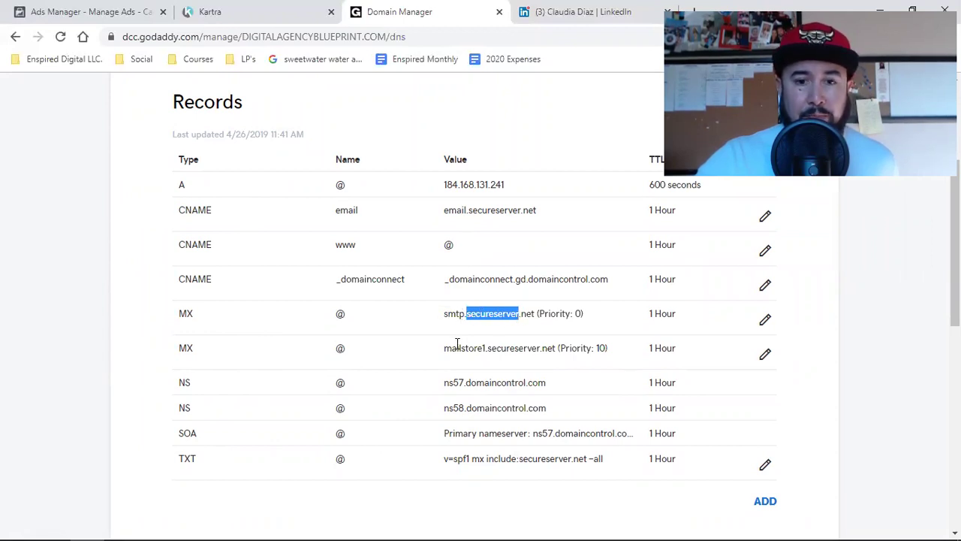
click(457, 345)
double_click(456, 347)
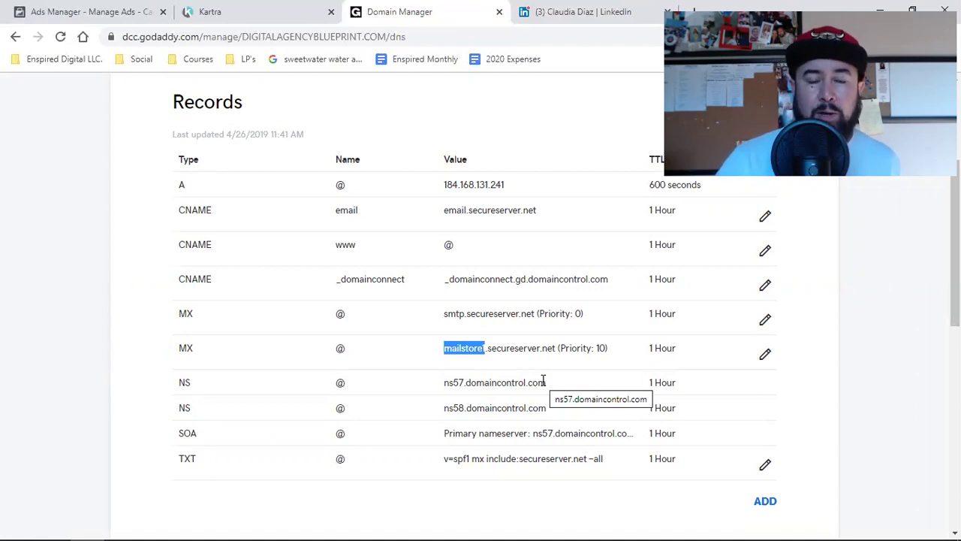
scroll(526, 380, up, 3)
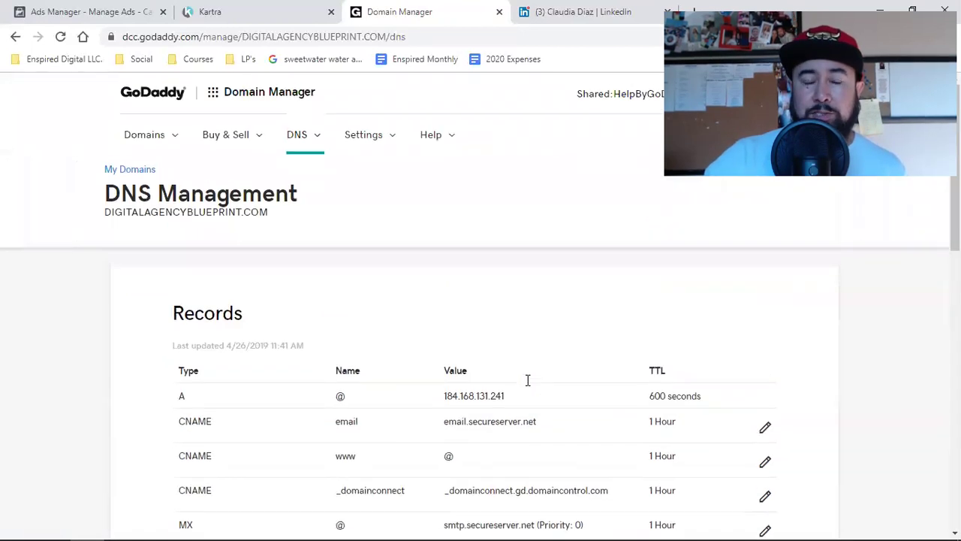
Select the full values of both MX records again.
scroll(527, 380, down, 1)
scroll(527, 383, down, 1)
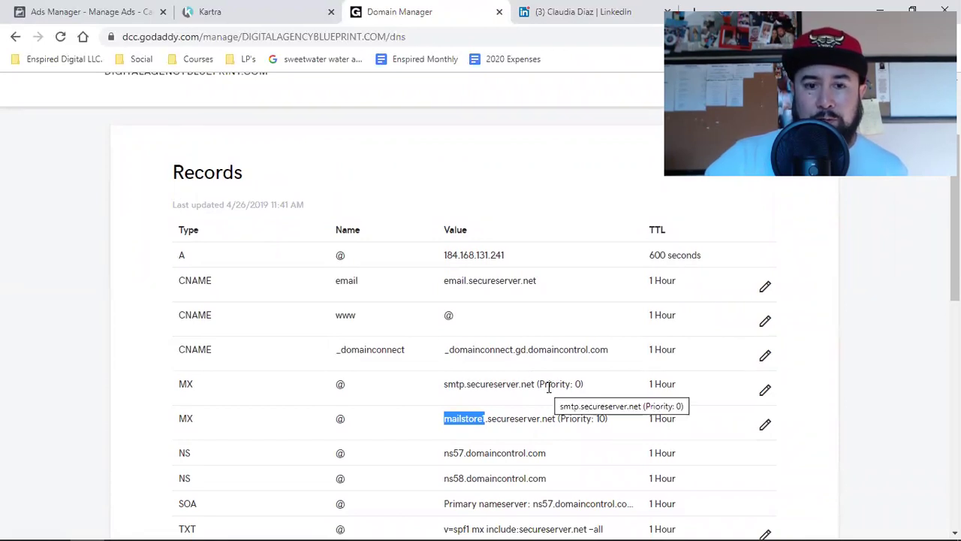
click(548, 387)
triple_click(548, 387)
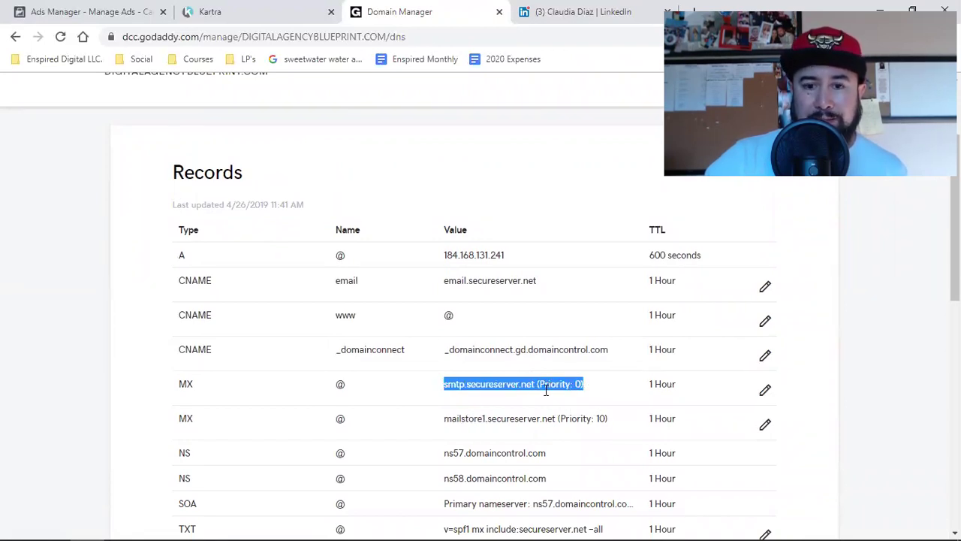
triple_click(497, 411)
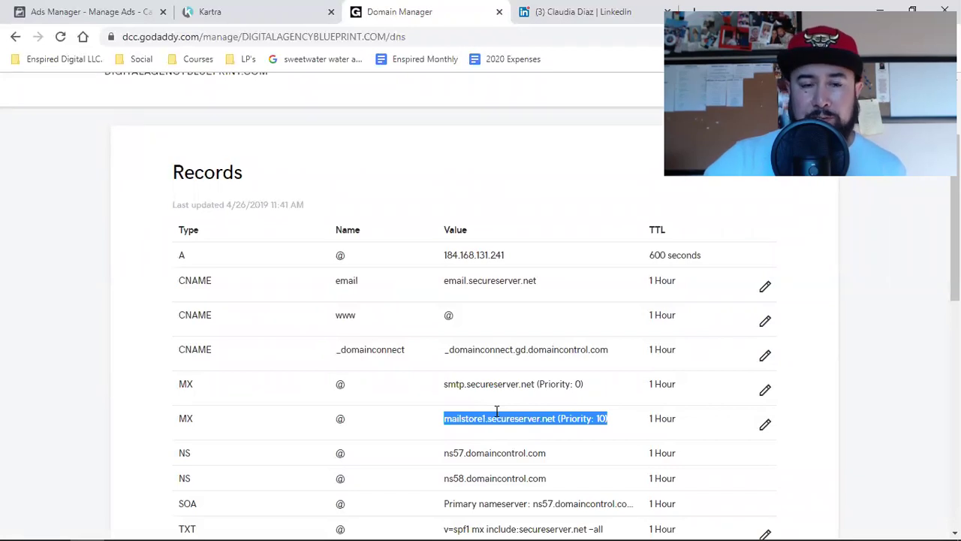
Select the digitalagencyblueprint.com domain name, then return to My Products via the account menu.
scroll(497, 411, up, 2)
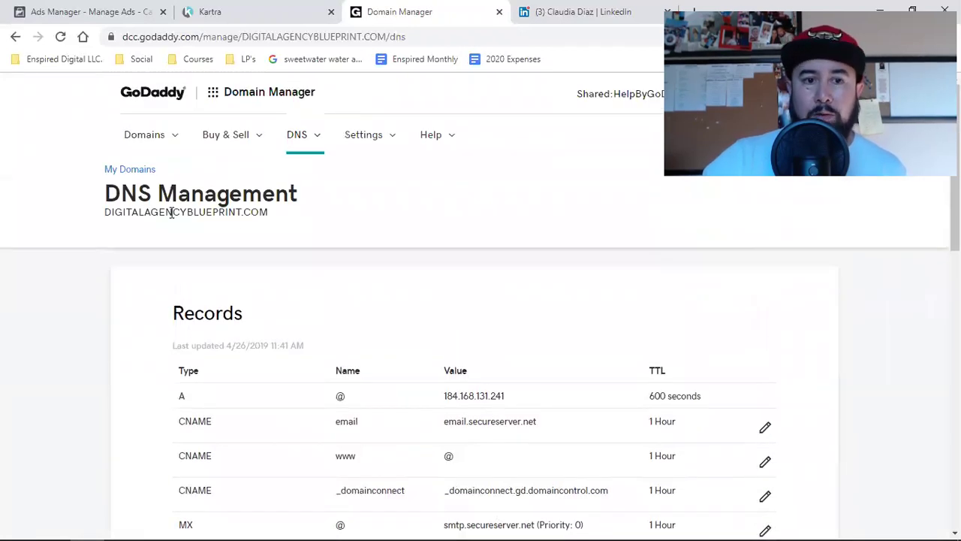
triple_click(172, 213)
click(171, 214)
triple_click(172, 213)
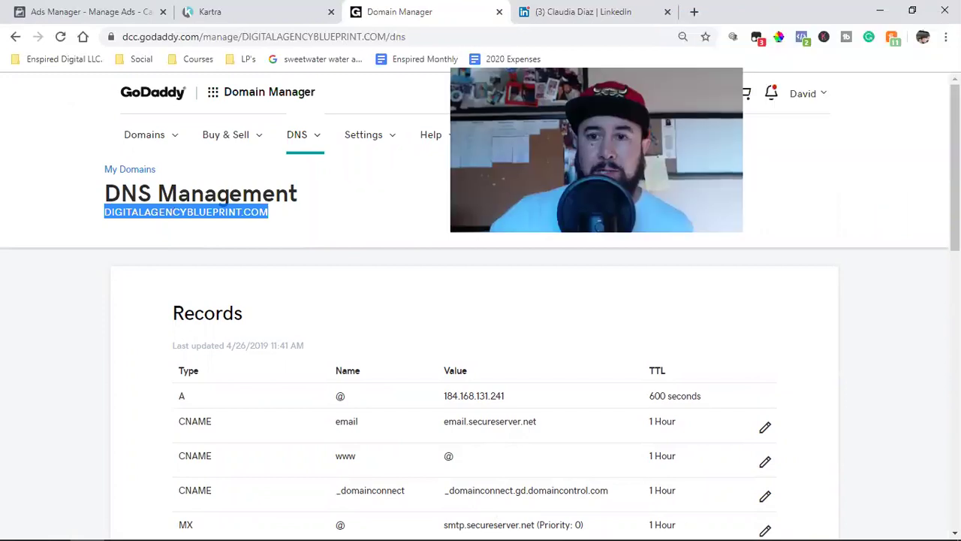
click(803, 93)
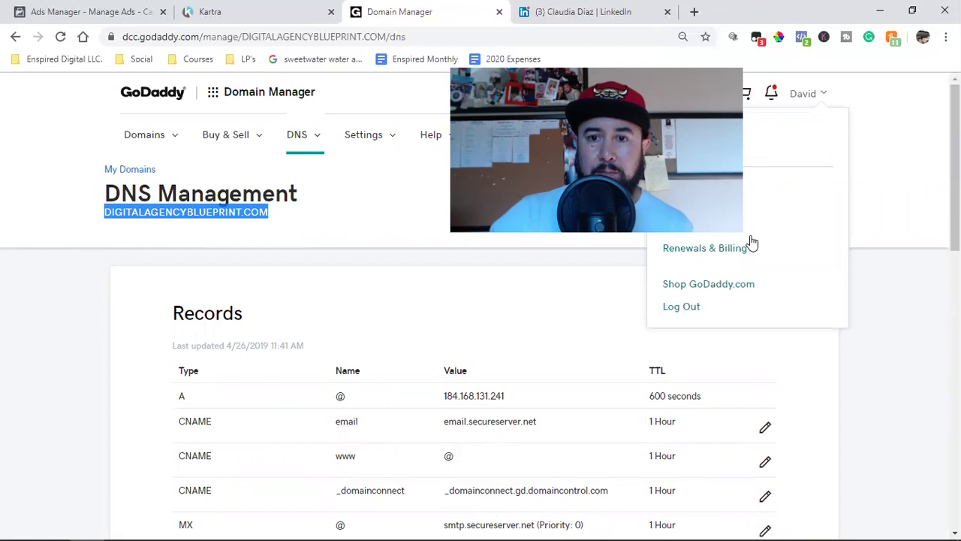
click(725, 203)
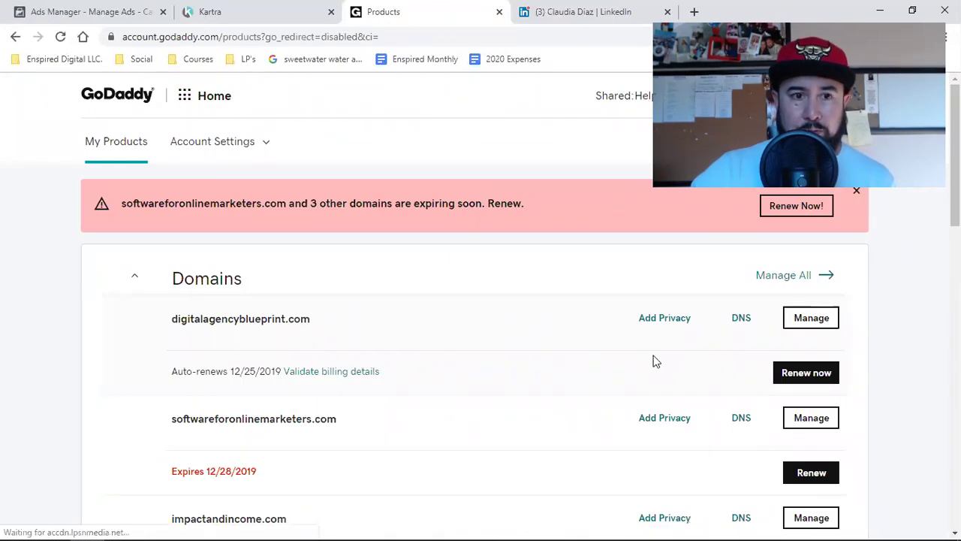
Open the GoDaddy home page in a new tab from the logo link.
right_click(116, 96)
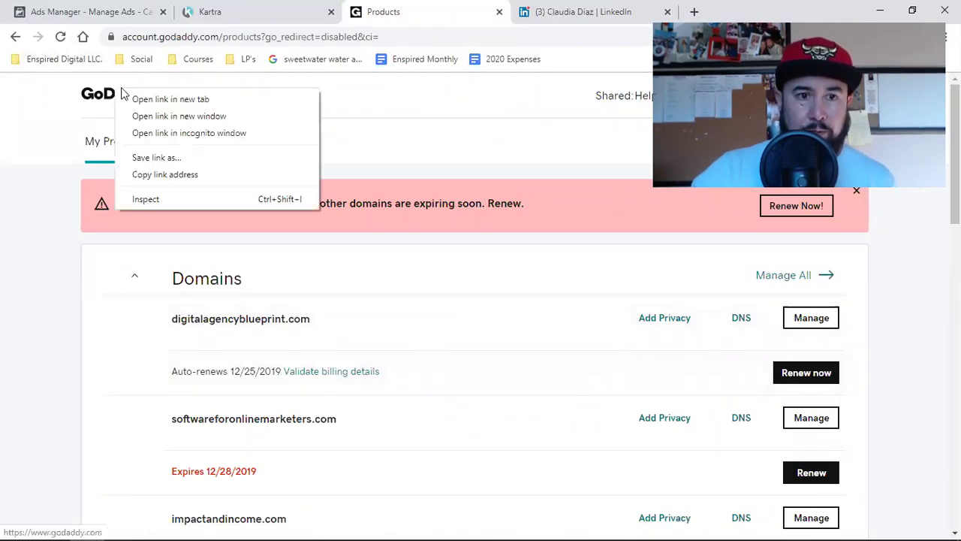
click(141, 99)
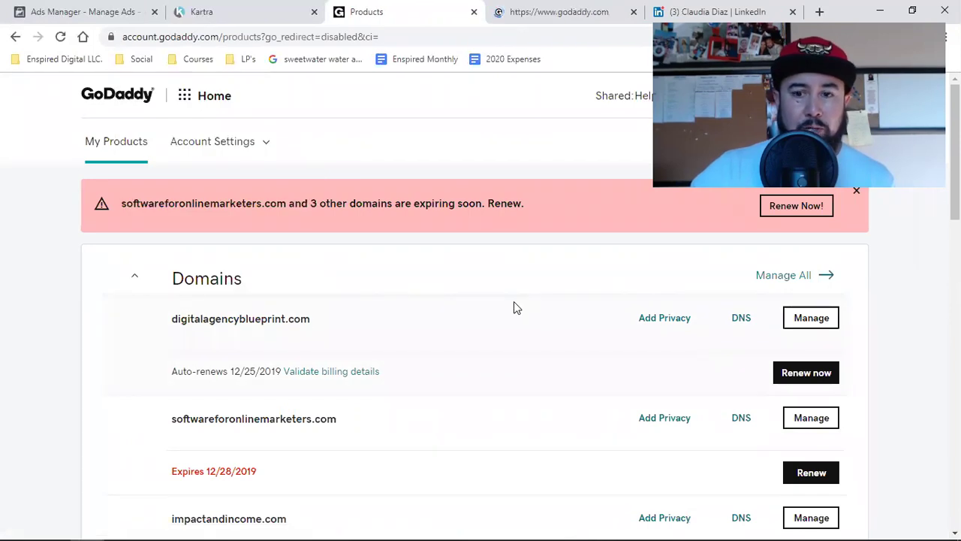
scroll(514, 304, down, 2)
scroll(515, 304, up, 1)
scroll(513, 308, up, 1)
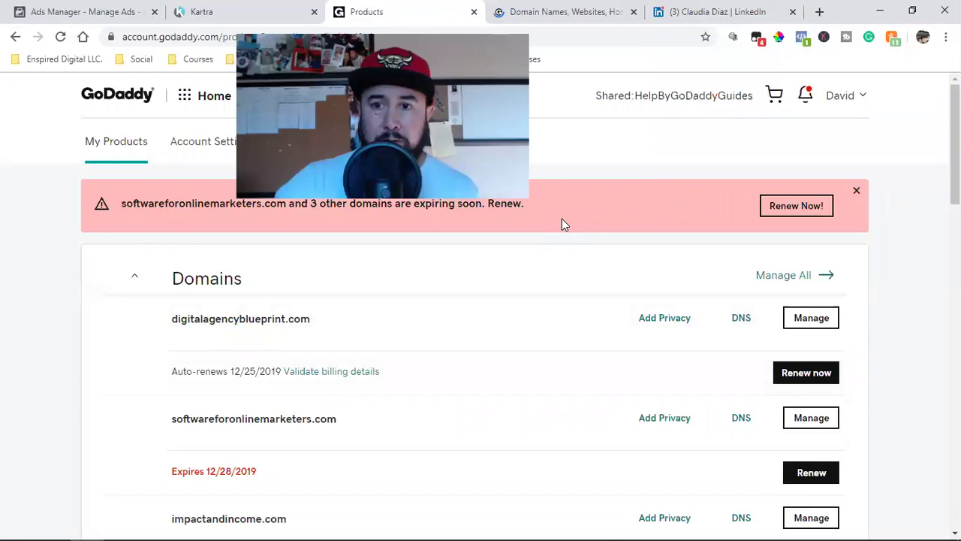
Scroll down to Workspace Email and choose Manage All.
click(840, 95)
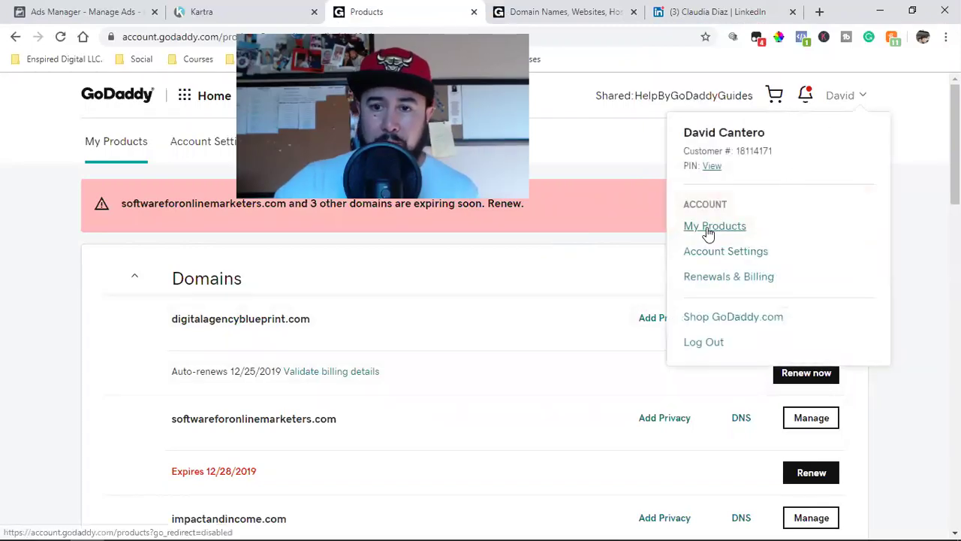
click(52, 352)
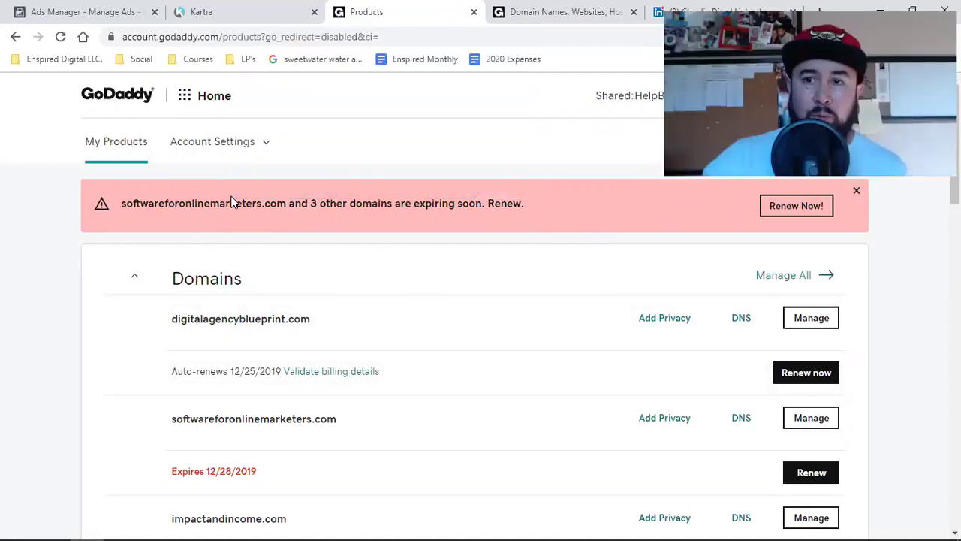
scroll(463, 456, down, 3)
scroll(463, 456, down, 8)
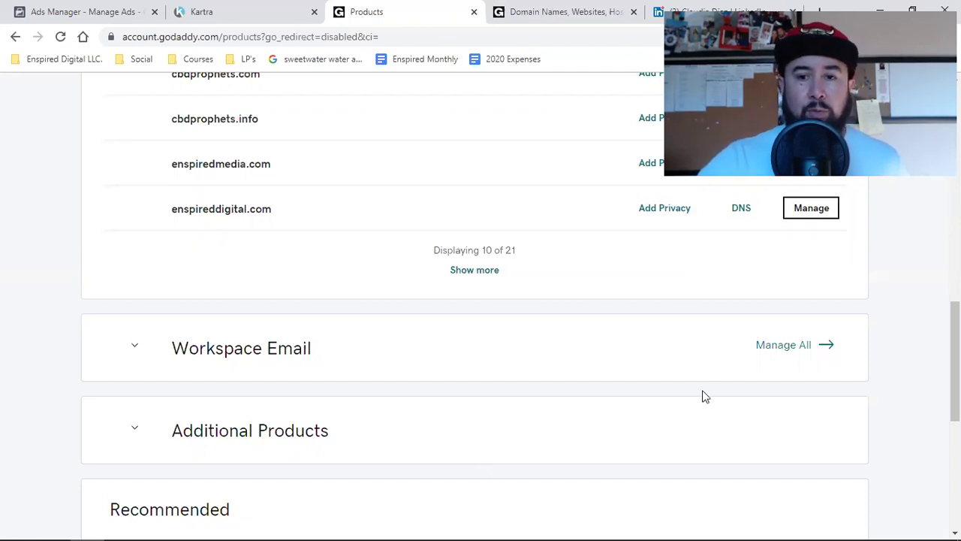
click(767, 353)
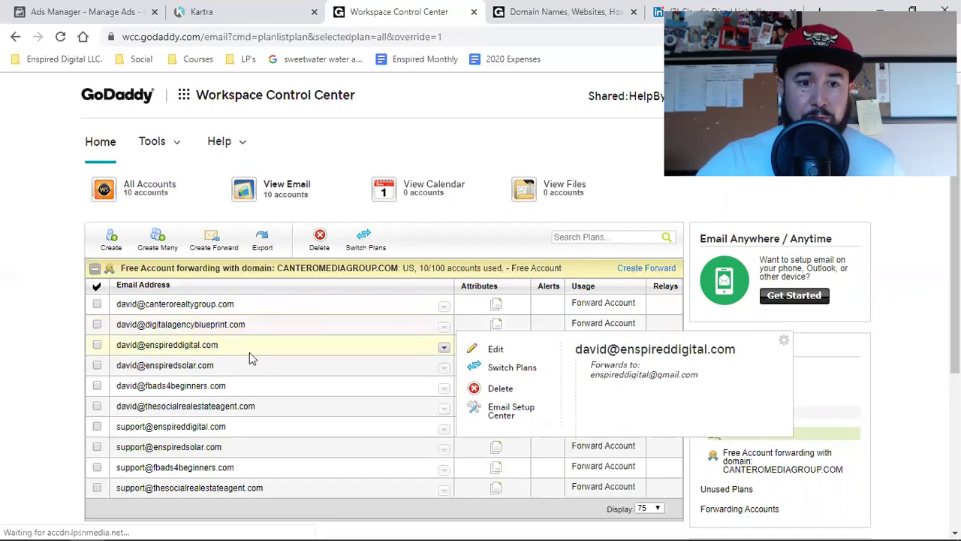
Review the forwarding accounts and the Gmail addresses each one forwards to.
scroll(255, 428, down, 1)
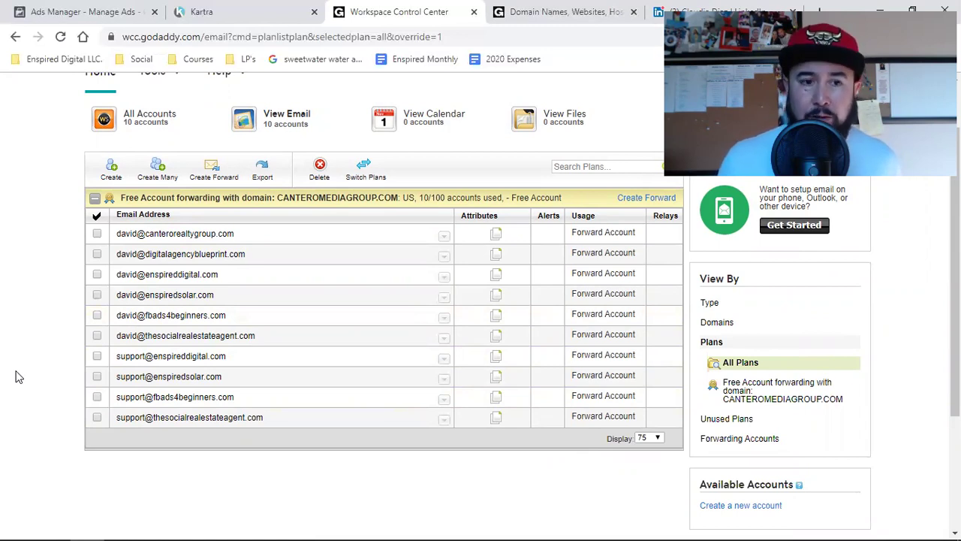
mouse_move(122, 361)
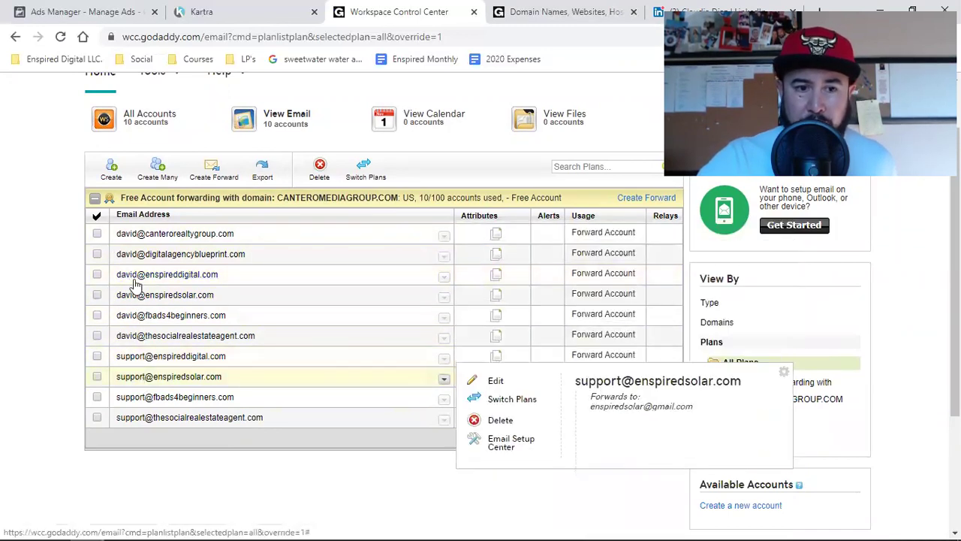
mouse_move(193, 325)
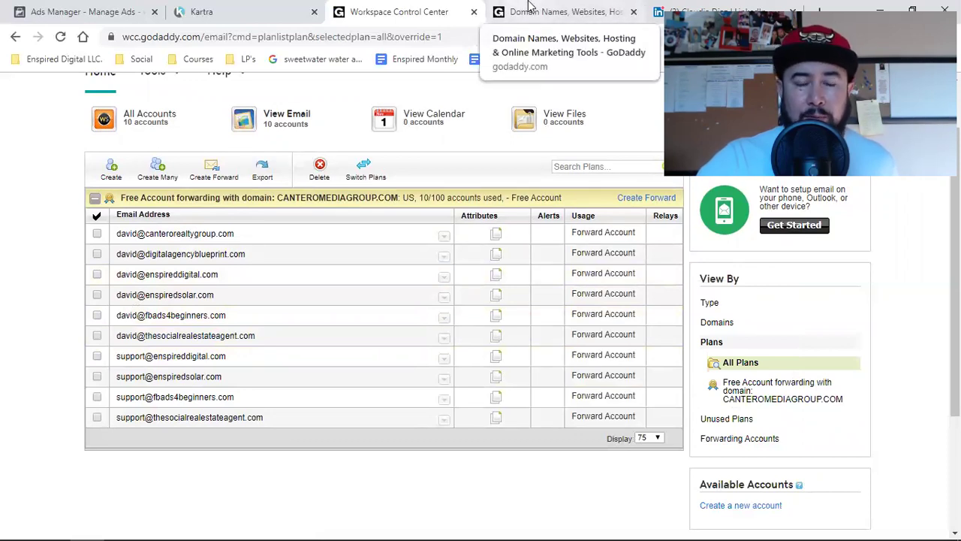
On the GoDaddy home-page tab, go to My Products via the account quick links.
click(554, 7)
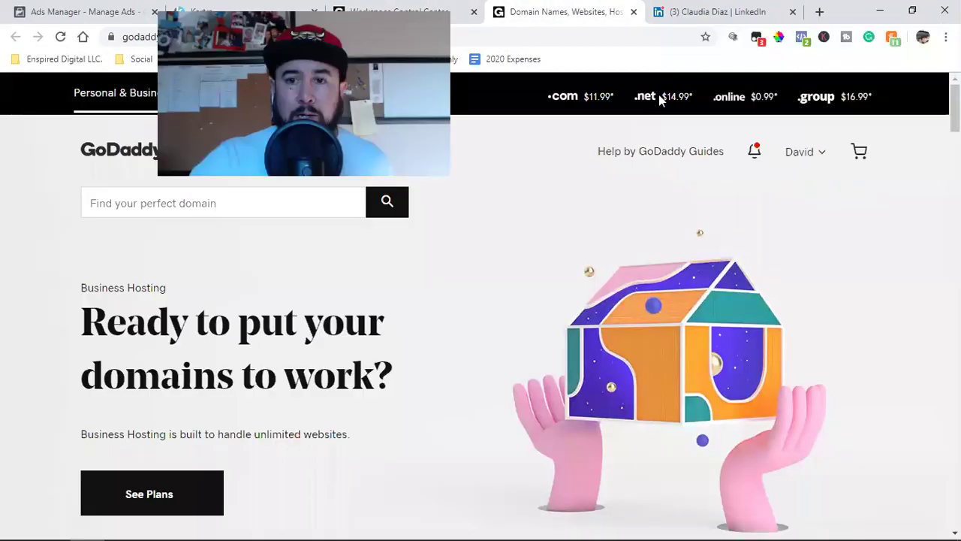
click(801, 154)
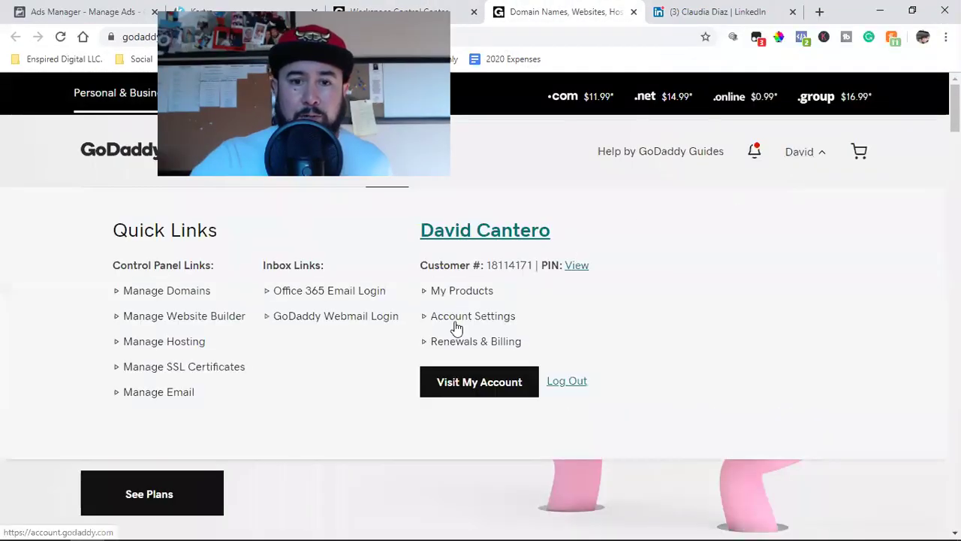
click(451, 293)
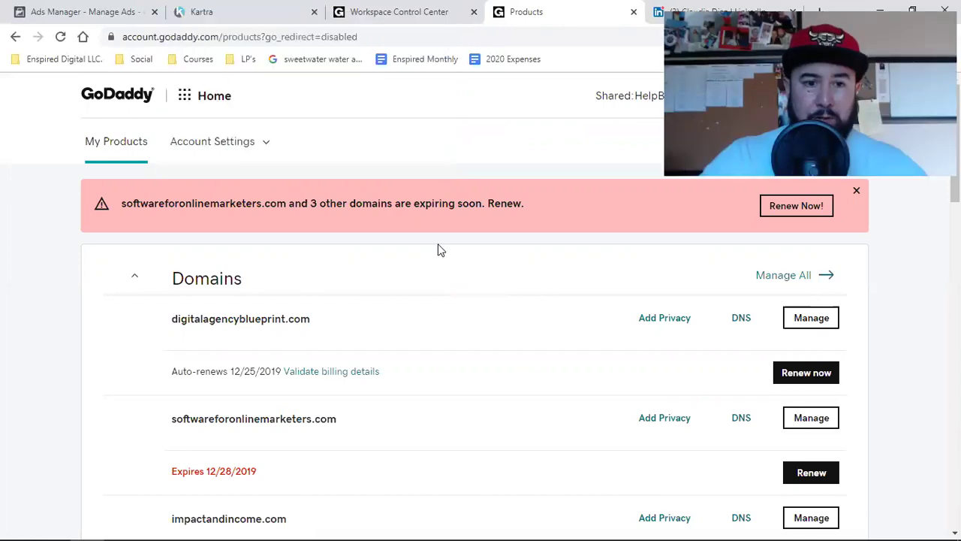
Expand the domain list to all 21 domains with Show more twice.
double_click(213, 321)
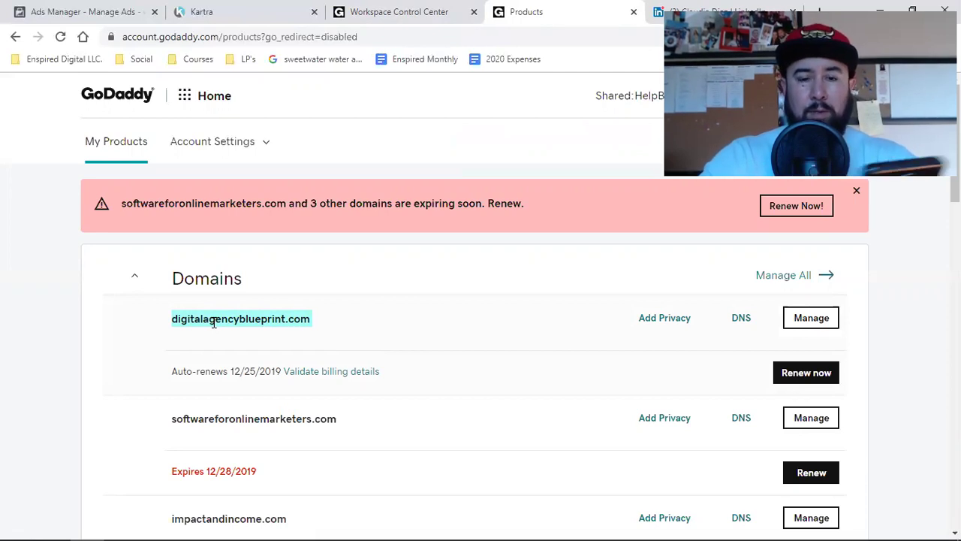
scroll(213, 321, down, 5)
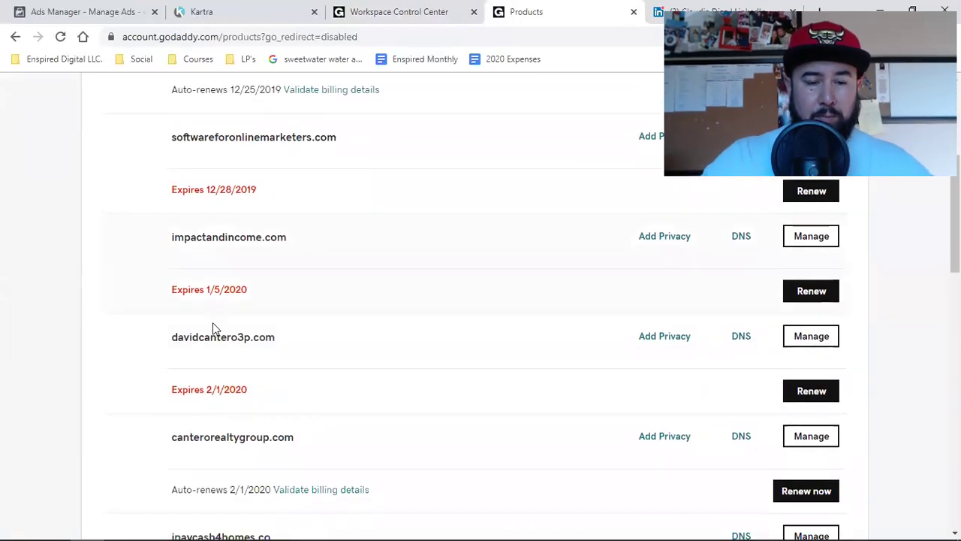
scroll(230, 386, down, 5)
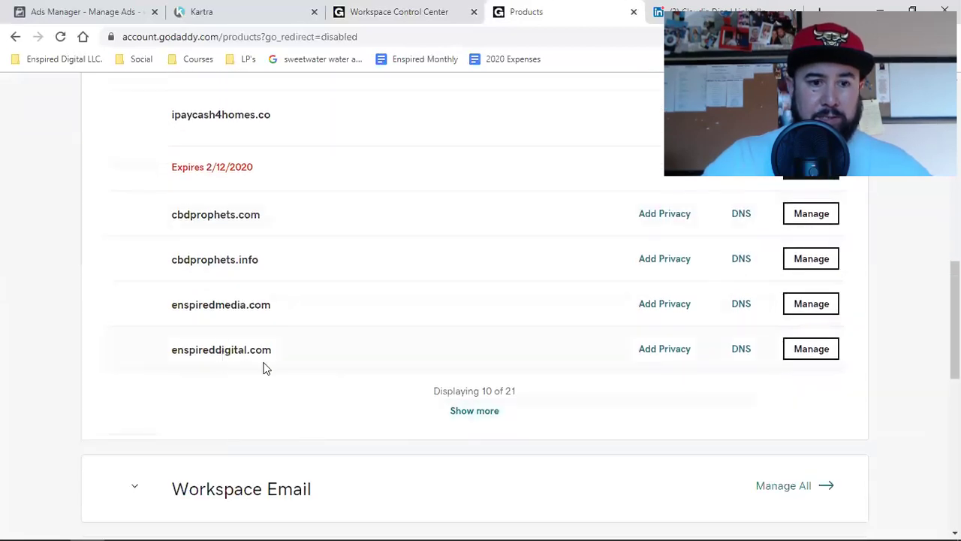
click(486, 418)
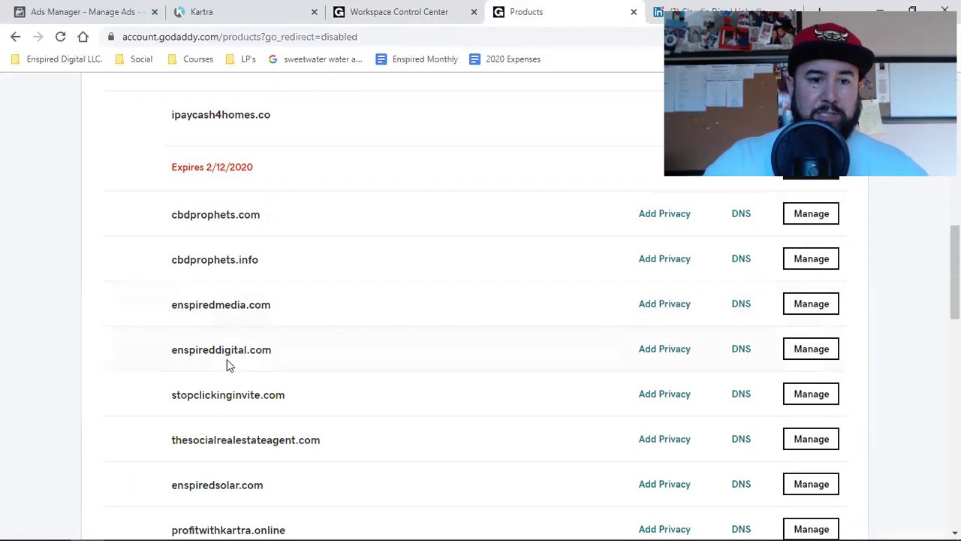
scroll(237, 353, down, 1)
scroll(237, 354, down, 3)
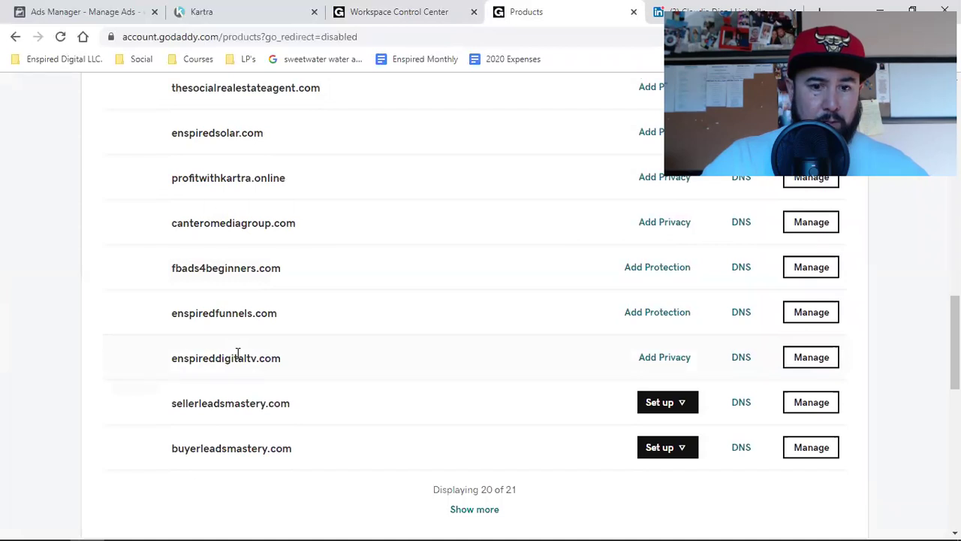
scroll(237, 353, down, 1)
click(472, 440)
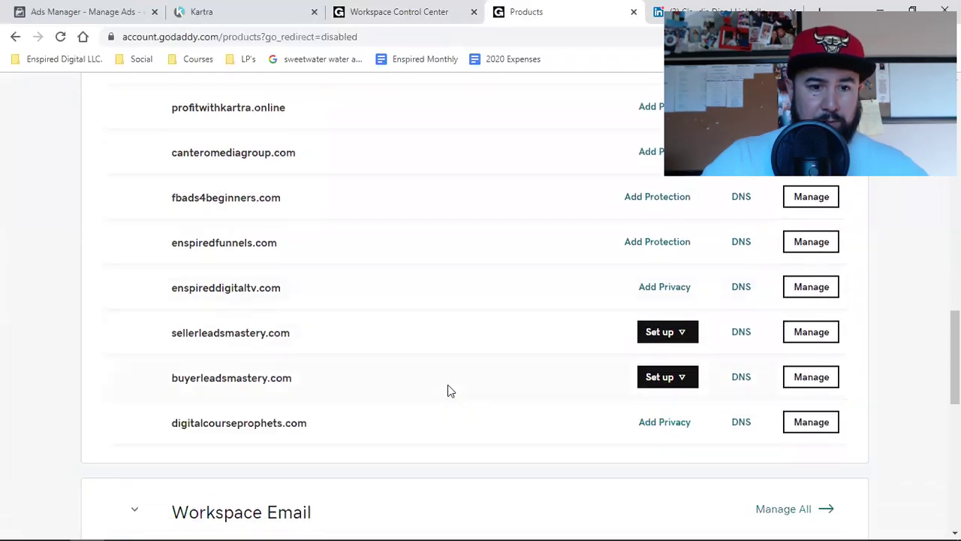
Open the DNS settings for digitalagencyblueprint.com.
scroll(447, 390, up, 6)
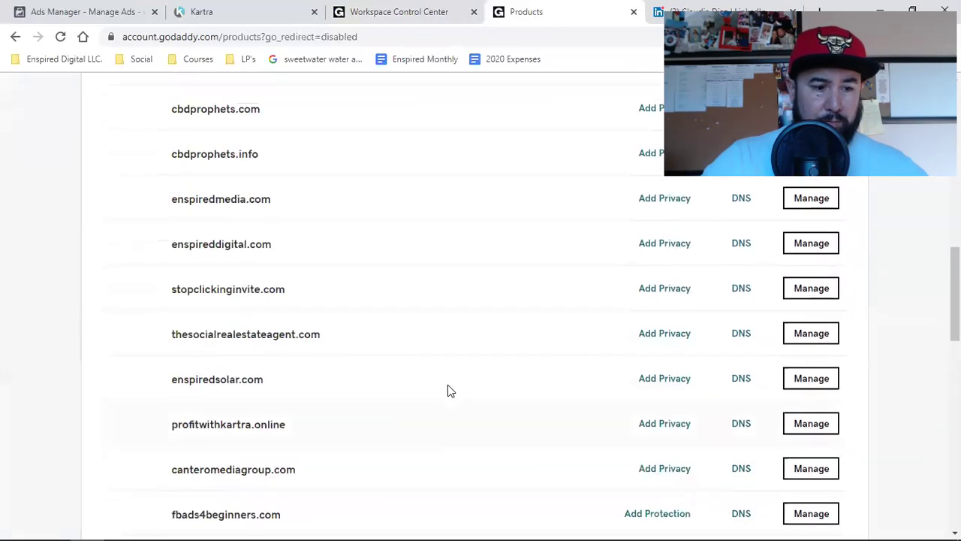
scroll(448, 391, up, 11)
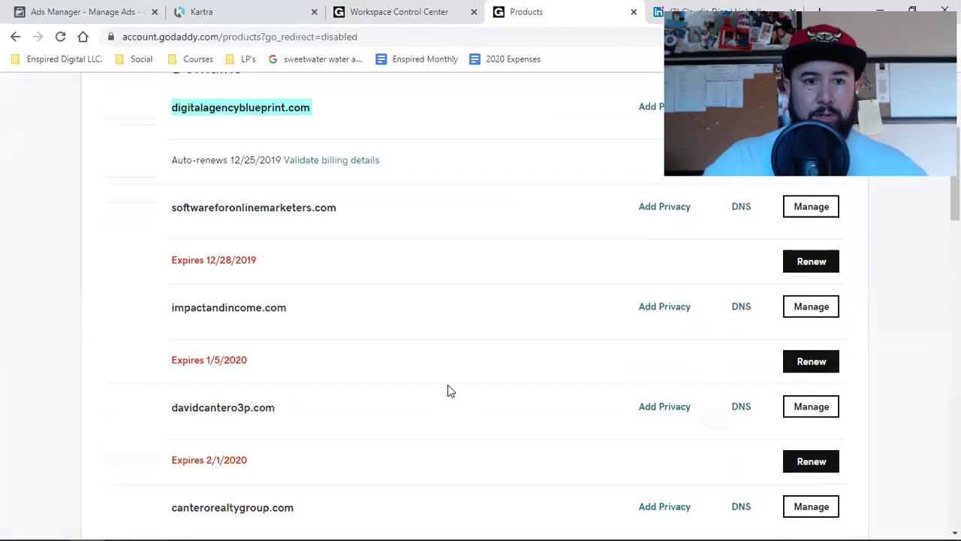
click(741, 321)
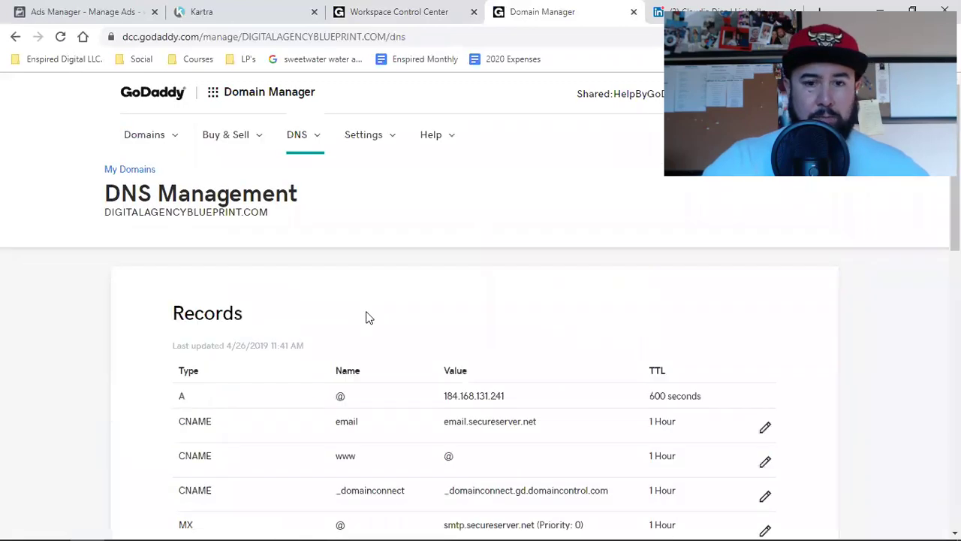
Inspect the two MX values, smtp.secureserver.net and mailstore1.secureserver.net, in the Records table.
scroll(366, 317, down, 2)
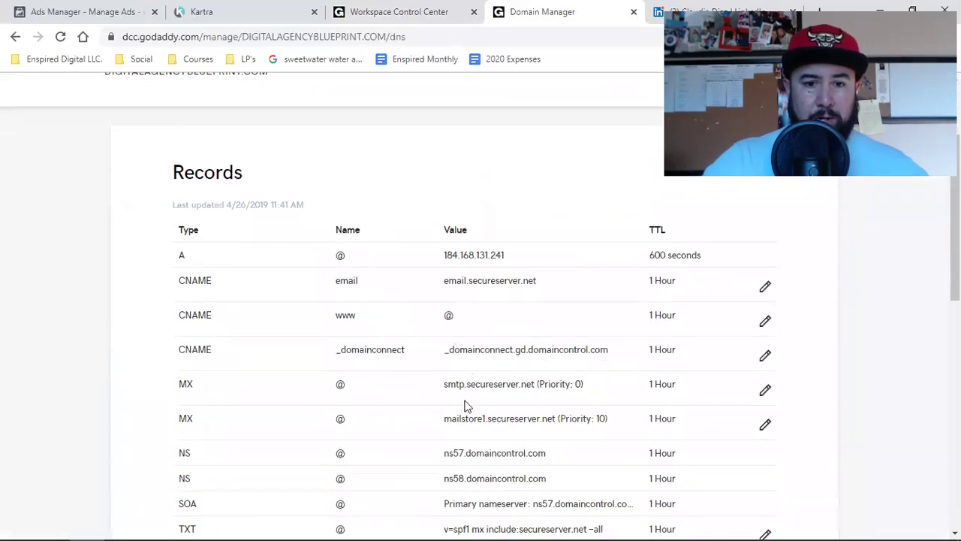
triple_click(495, 387)
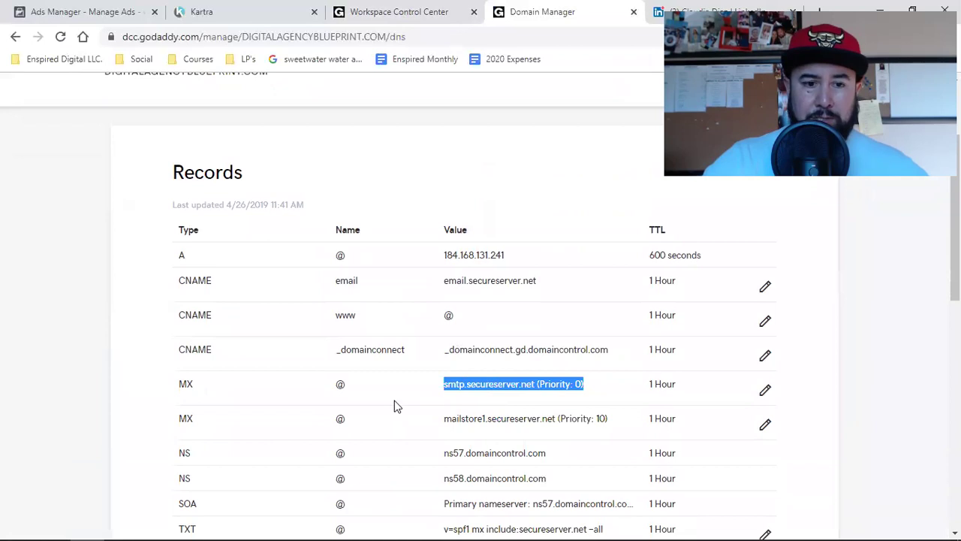
triple_click(488, 414)
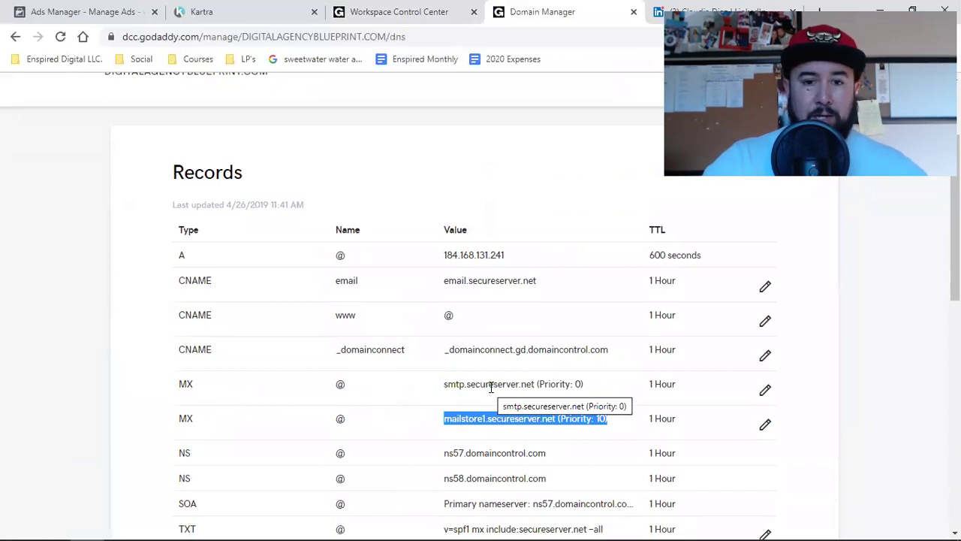
click(353, 11)
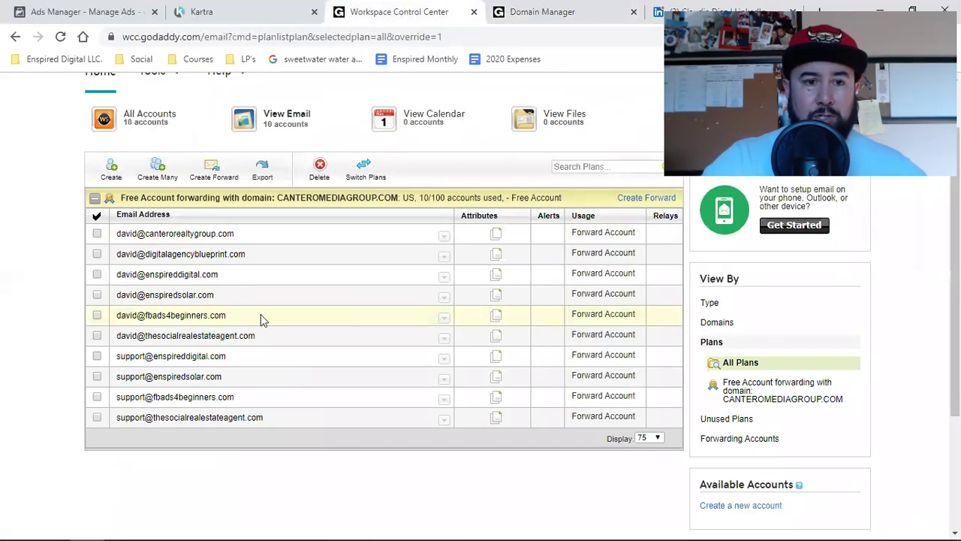
scroll(75, 331, up, 1)
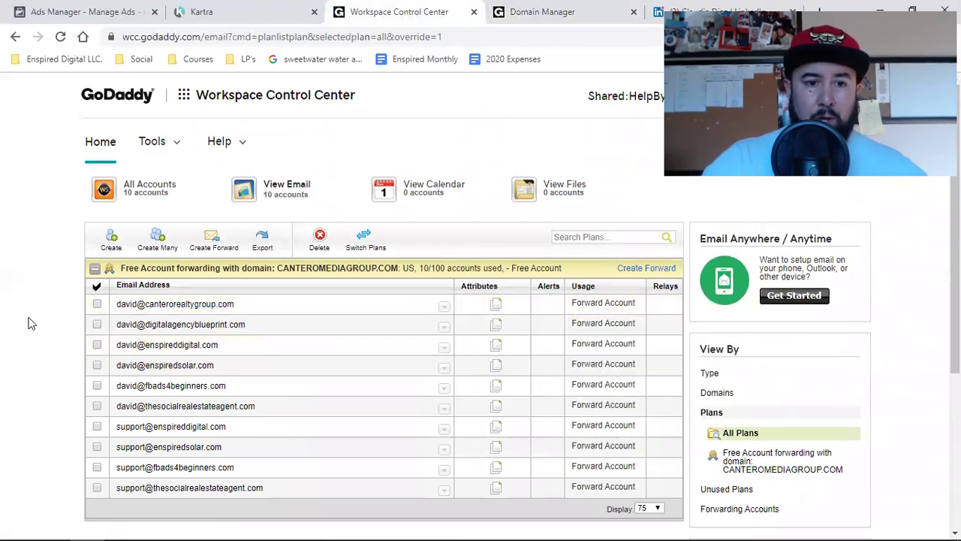
click(211, 236)
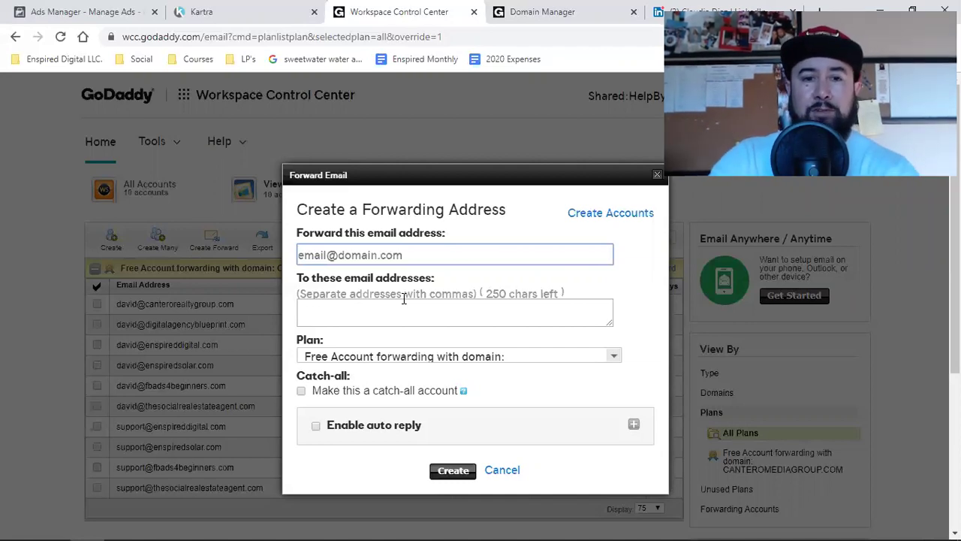
click(501, 471)
click(497, 8)
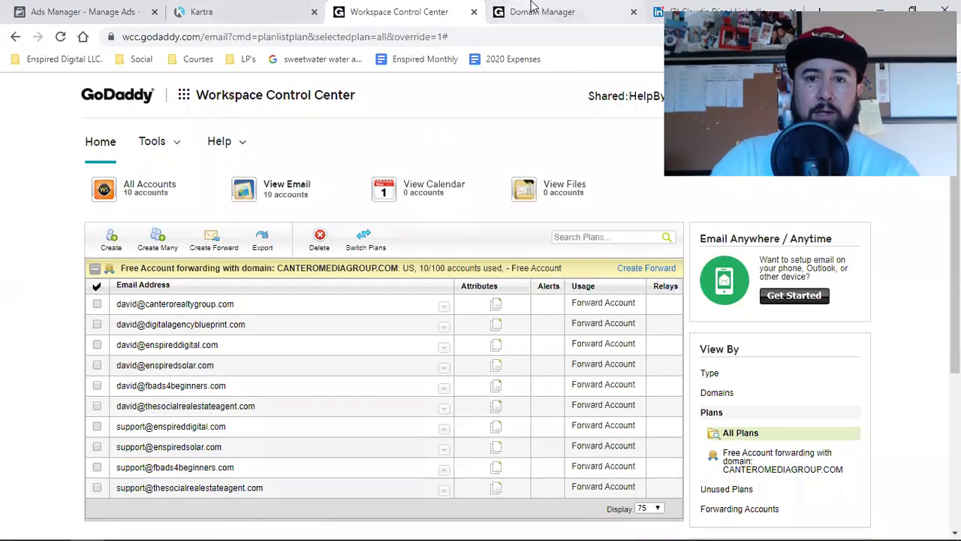
click(366, 9)
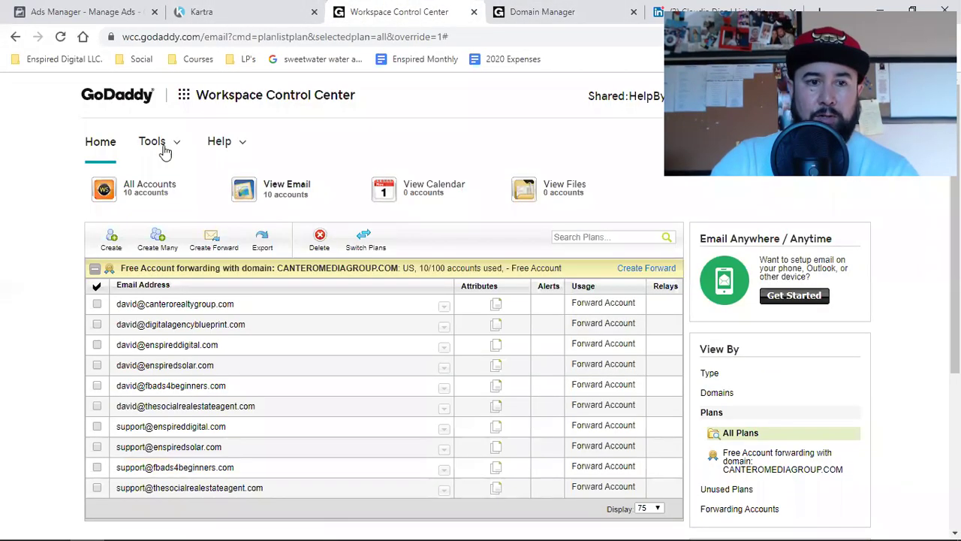
Go to the Domains list from the product grid's Quick Links.
click(182, 98)
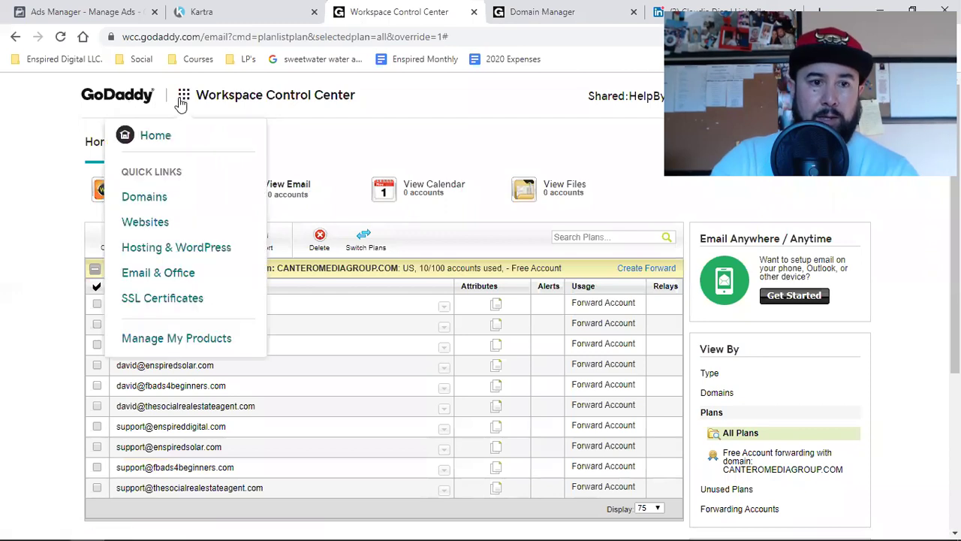
click(151, 203)
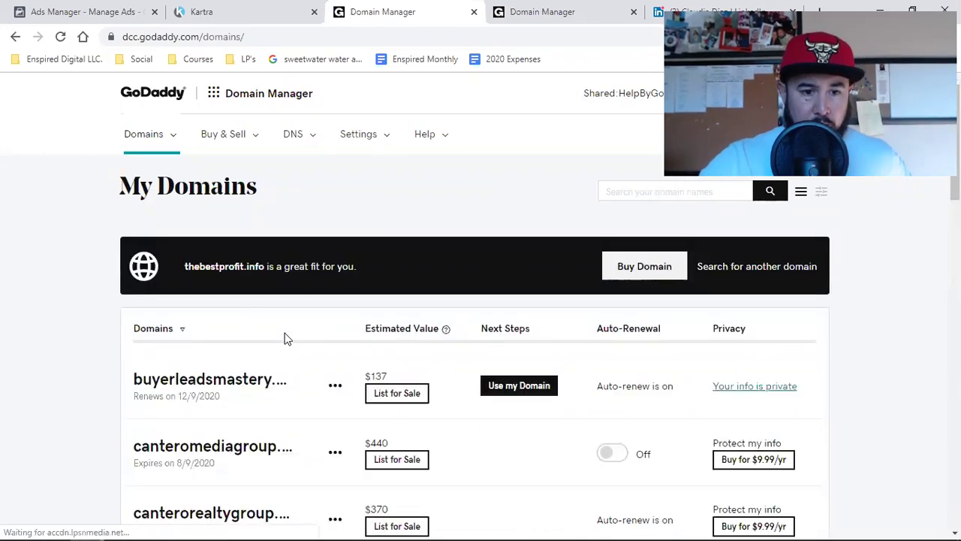
scroll(285, 337, down, 5)
scroll(286, 338, down, 2)
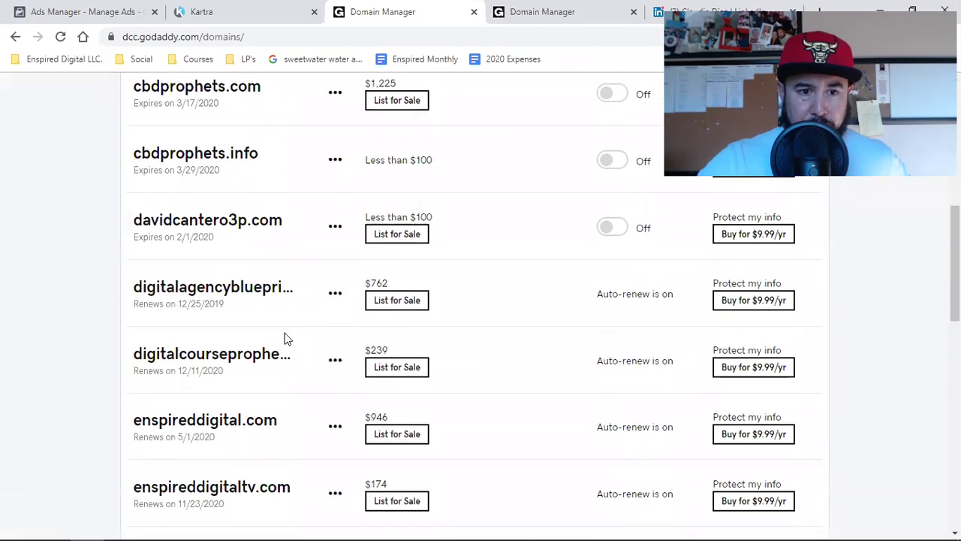
scroll(285, 337, down, 2)
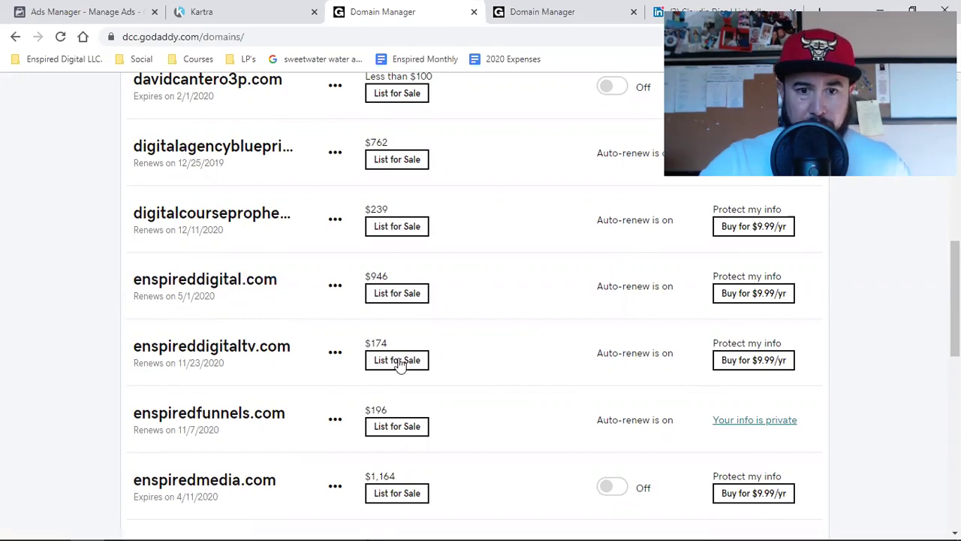
Review estimated domain values such as $946, $1,164 and $1,727 in My Domains.
drag(369, 275, 389, 277)
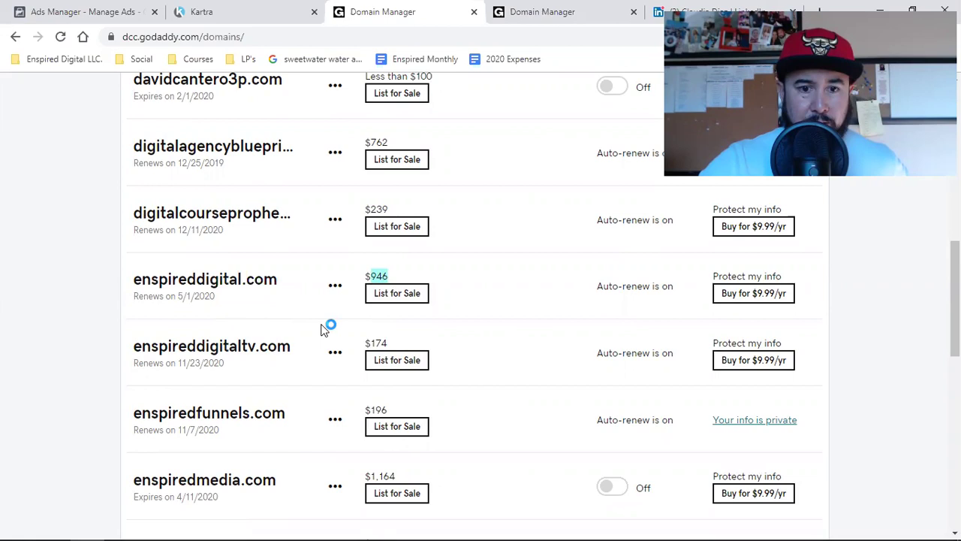
scroll(321, 330, down, 3)
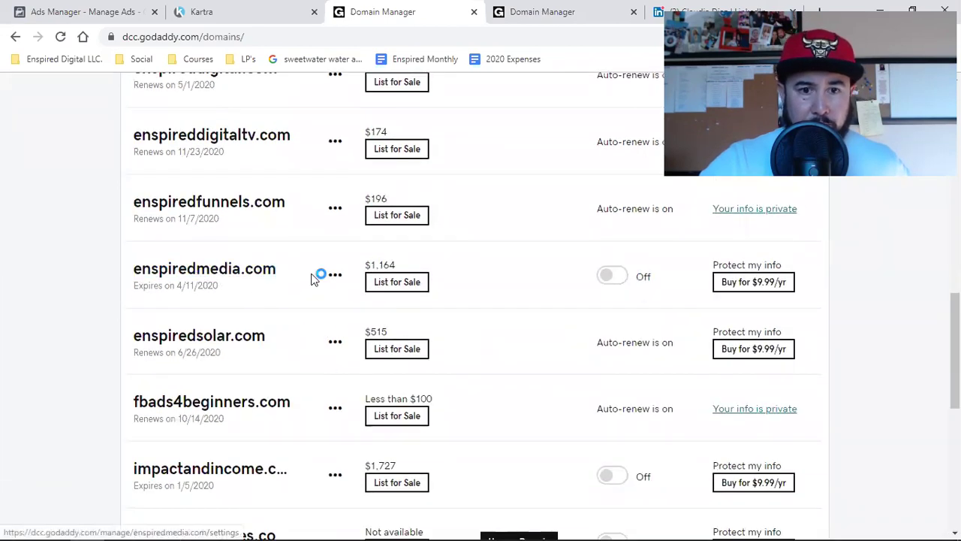
drag(370, 263, 395, 262)
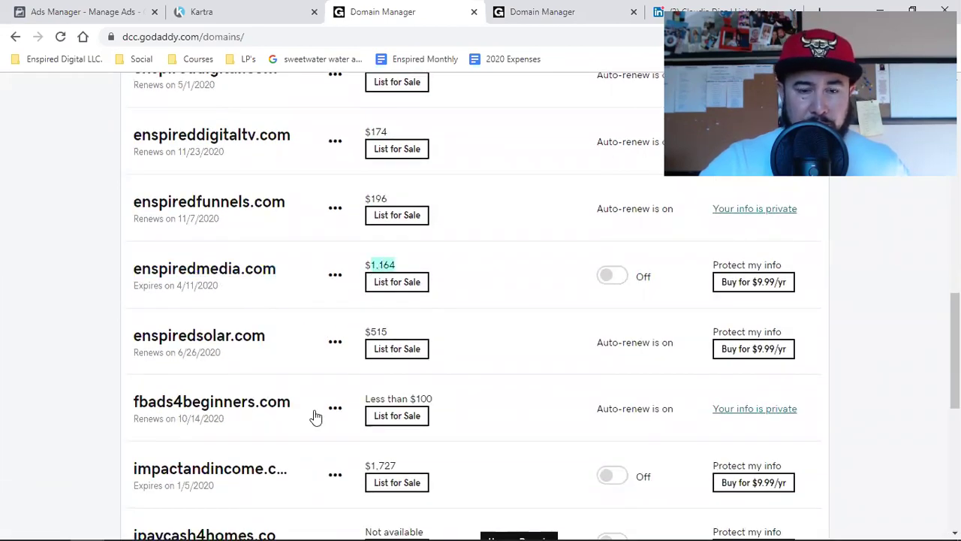
scroll(296, 416, down, 2)
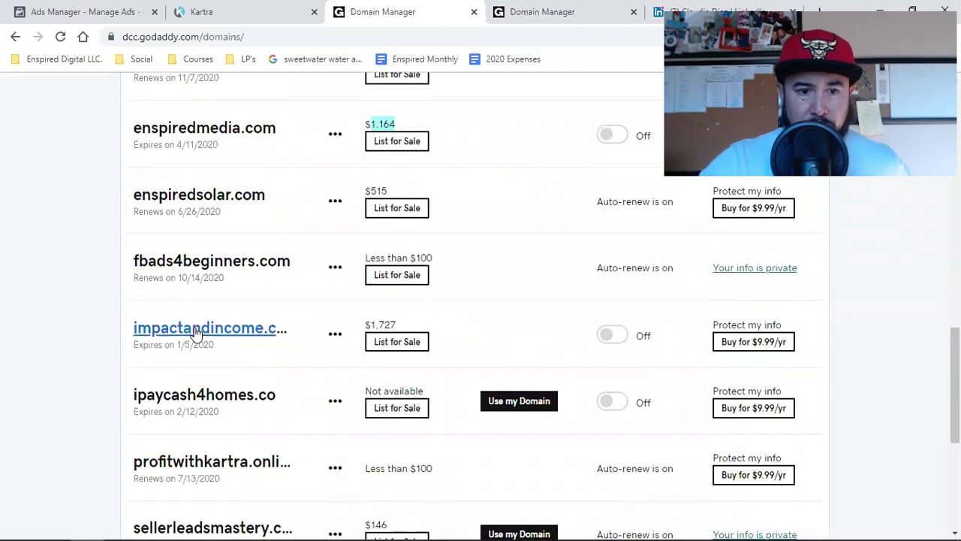
double_click(376, 322)
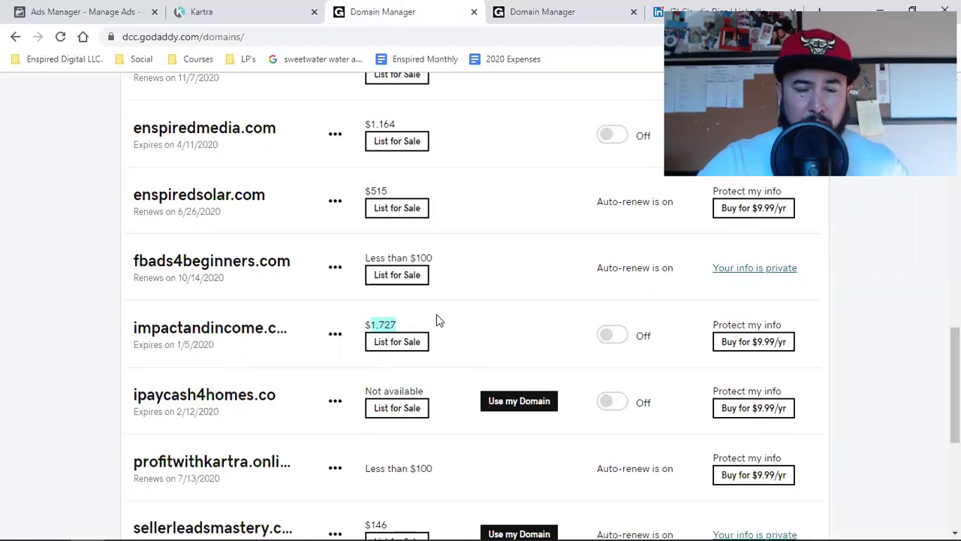
scroll(437, 318, up, 3)
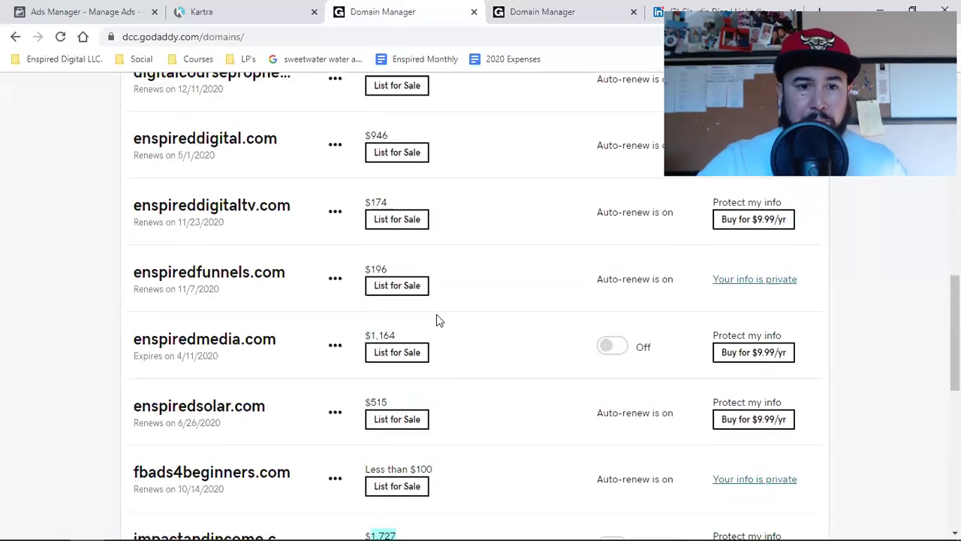
scroll(437, 320, up, 1)
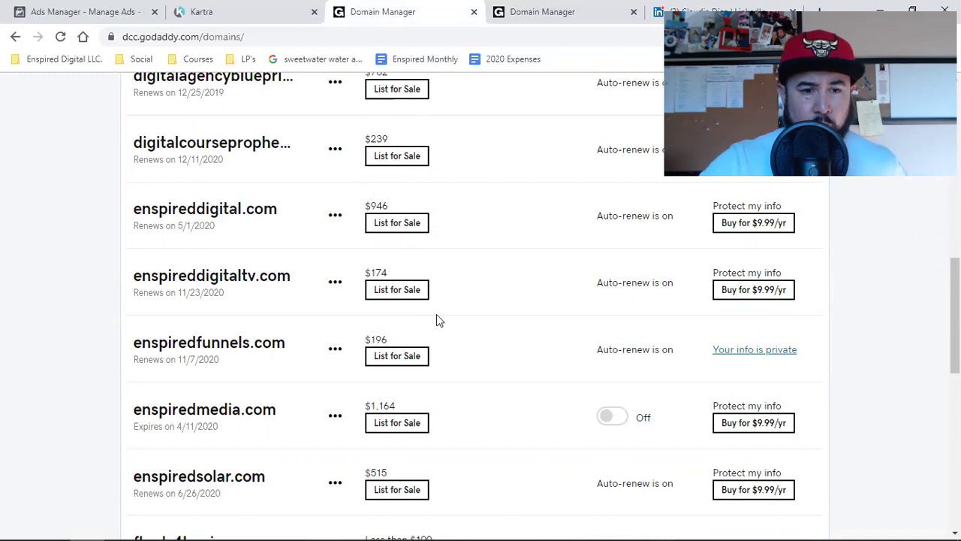
scroll(437, 315, down, 1)
scroll(437, 315, up, 1)
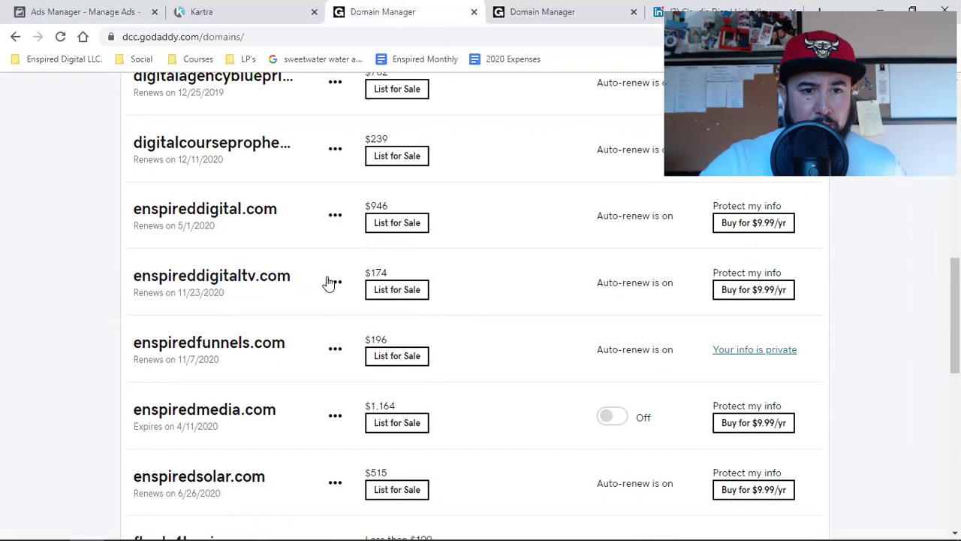
Open enspireddigitaltv.com's domain settings and choose Manage DNS under Additional Settings.
click(232, 280)
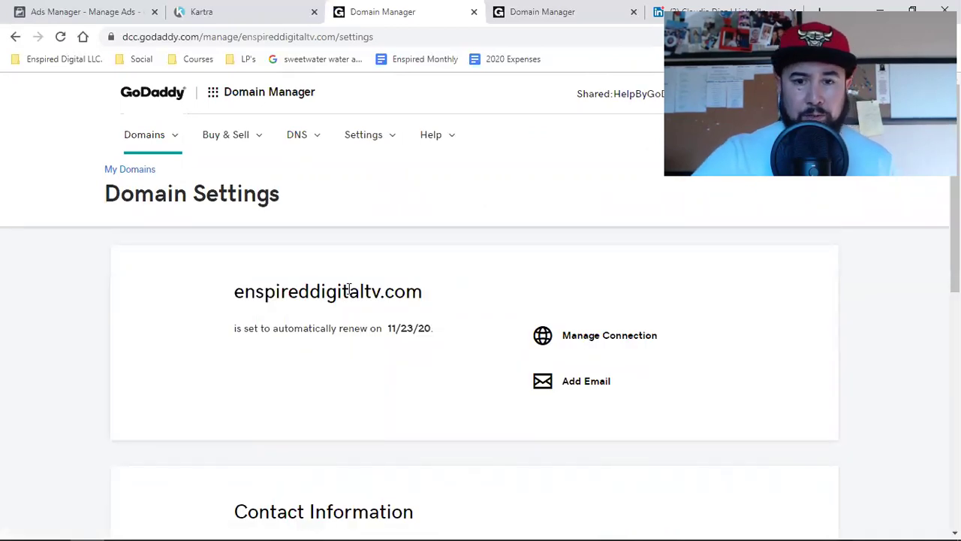
scroll(349, 291, down, 7)
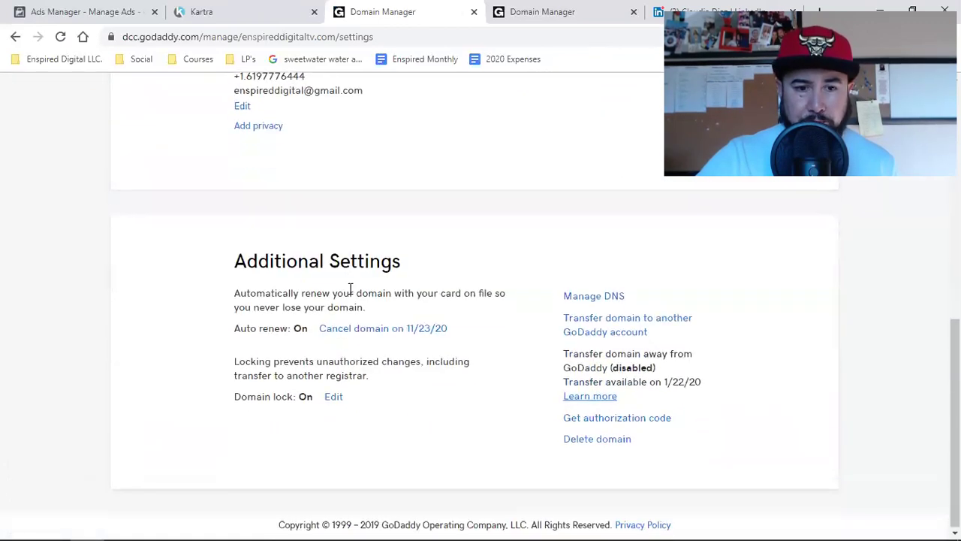
click(573, 297)
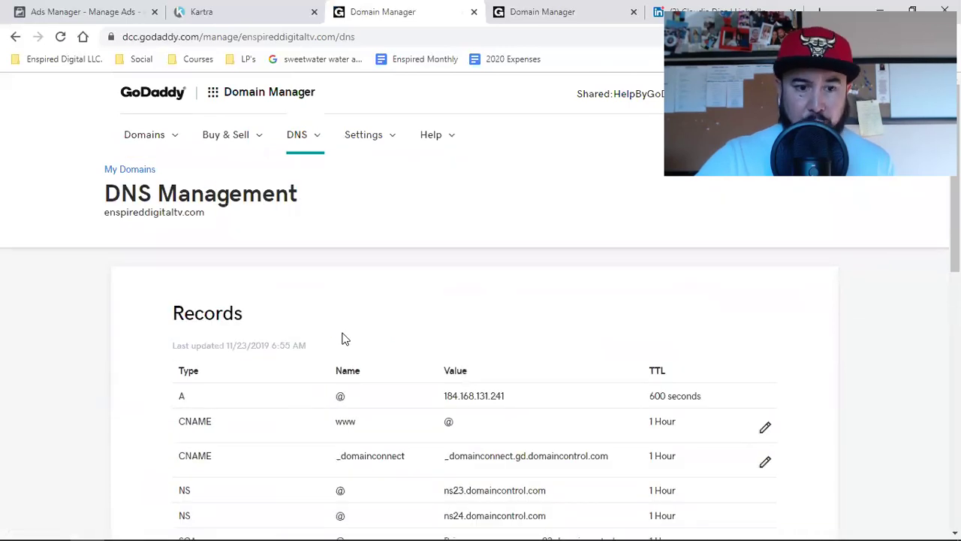
scroll(343, 339, down, 2)
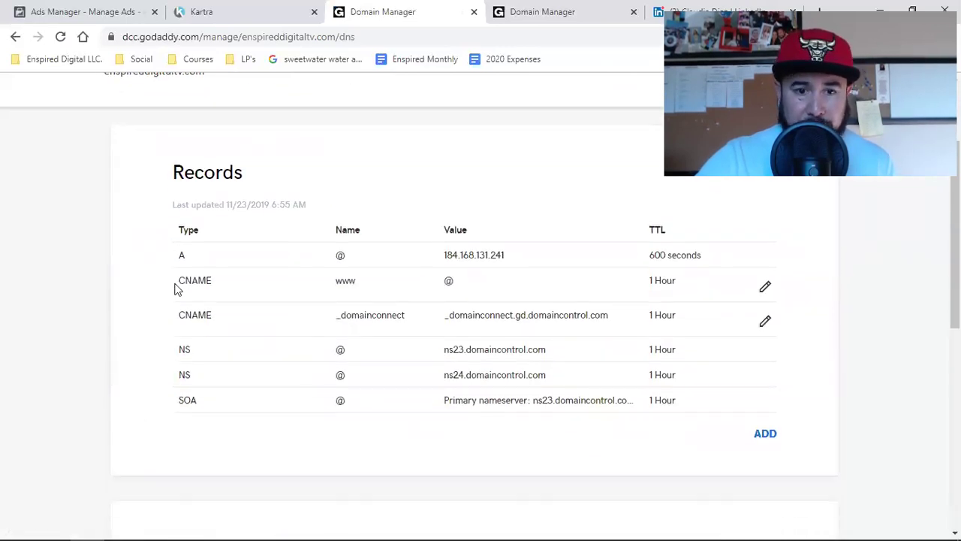
click(525, 11)
scroll(171, 216, up, 2)
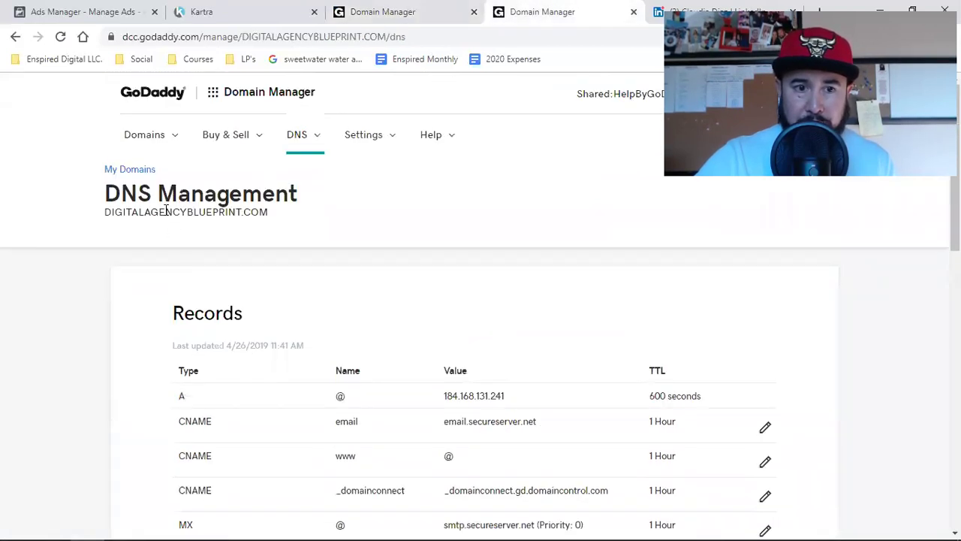
triple_click(166, 211)
click(179, 223)
triple_click(177, 211)
scroll(157, 370, down, 2)
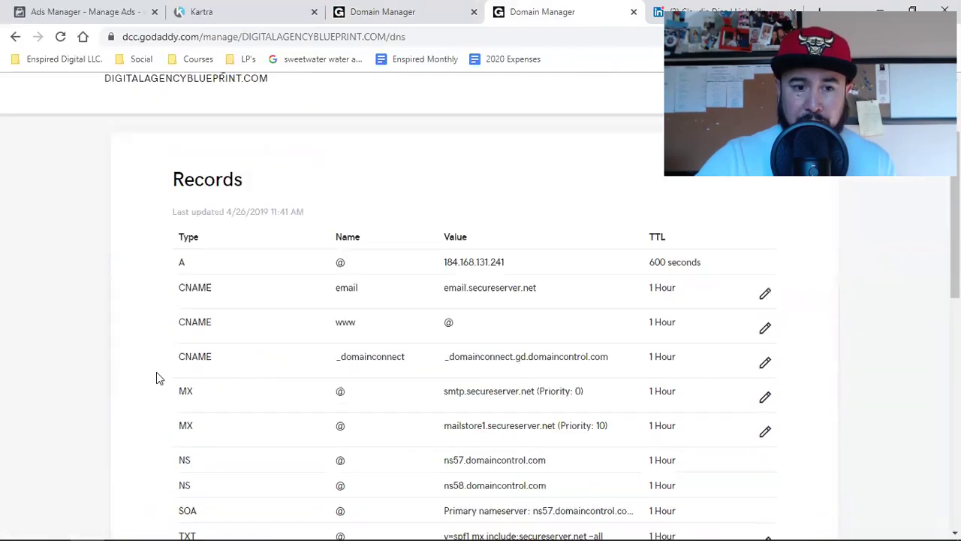
click(396, 7)
scroll(266, 322, up, 2)
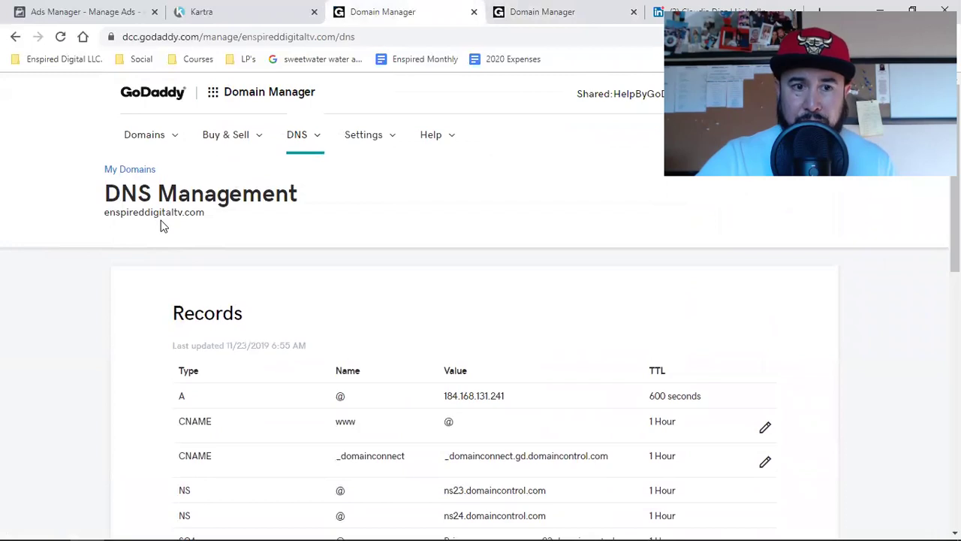
scroll(308, 358, down, 2)
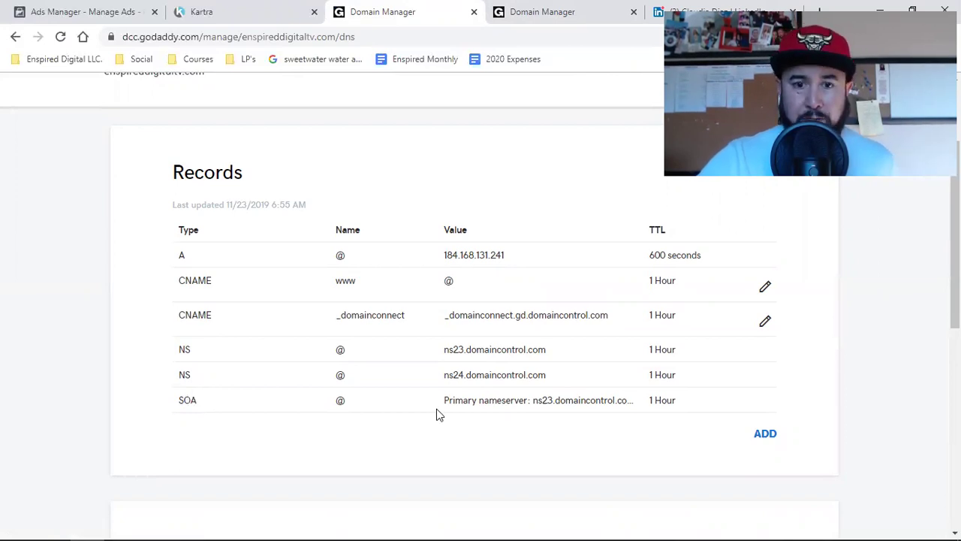
Start a new DNS record for enspireddigitaltv.com with type MX.
click(769, 437)
scroll(466, 383, down, 2)
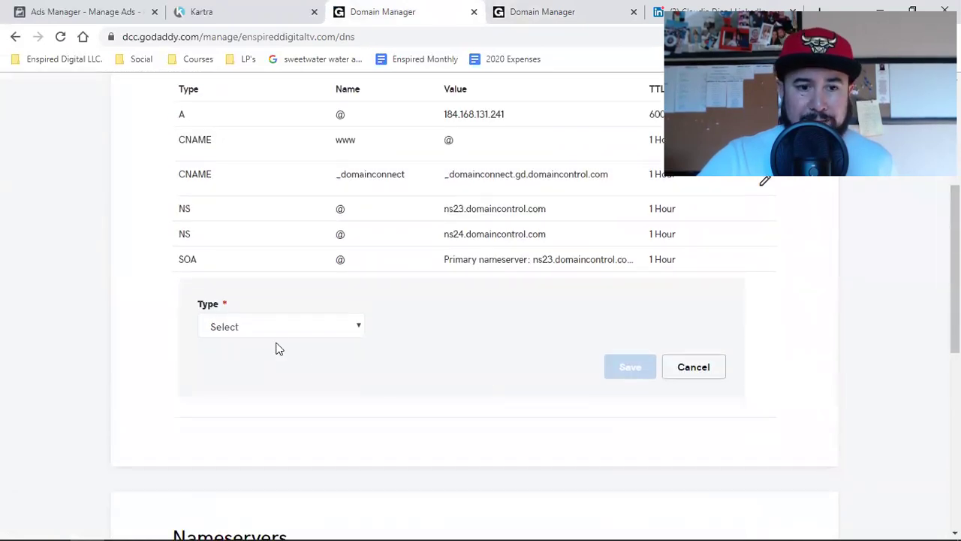
click(269, 334)
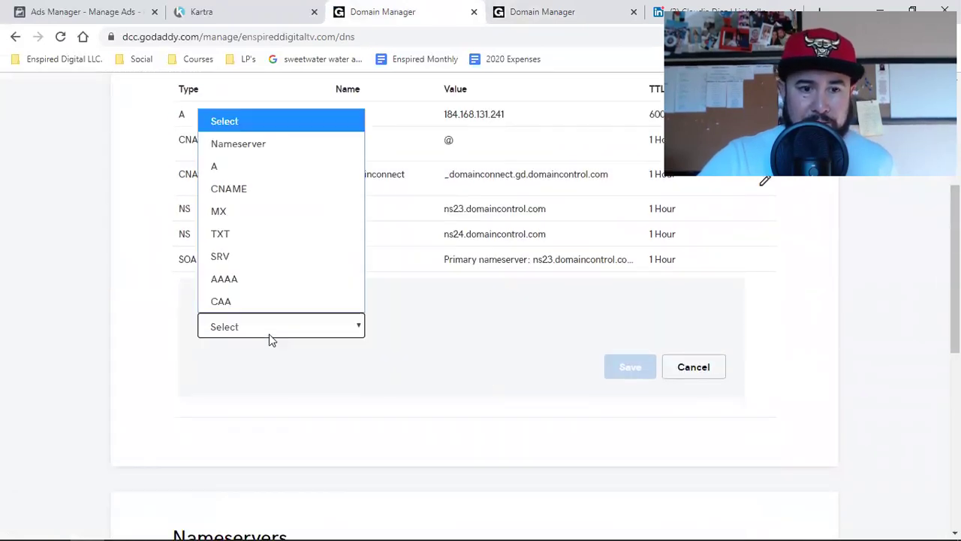
click(243, 217)
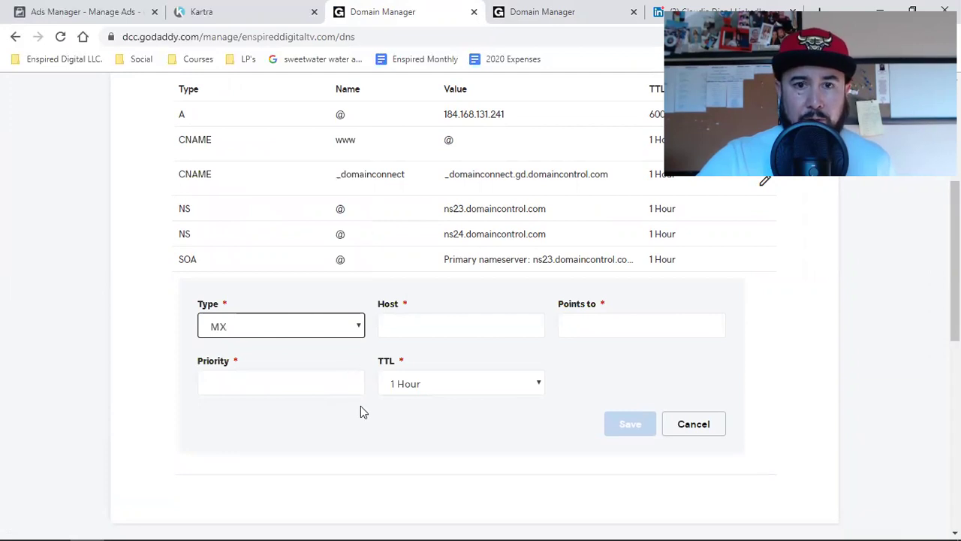
scroll(361, 412, up, 1)
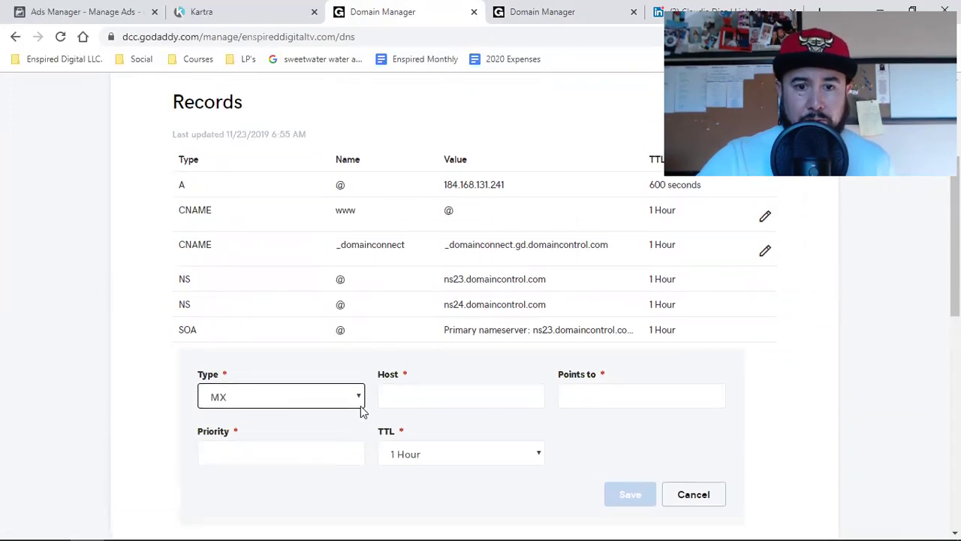
Copy the smtp.secureserver.net MX address from the digitalagencyblueprint.com records.
click(552, 6)
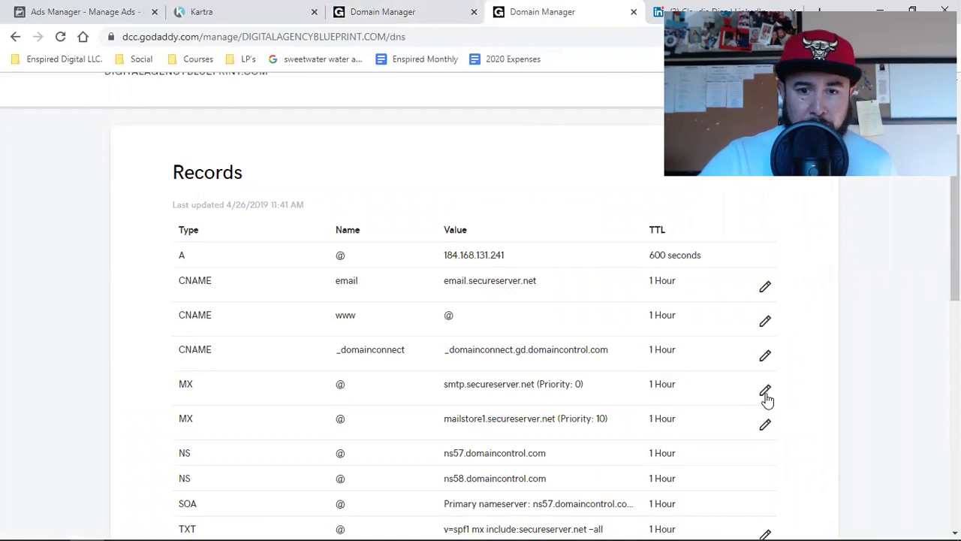
triple_click(517, 385)
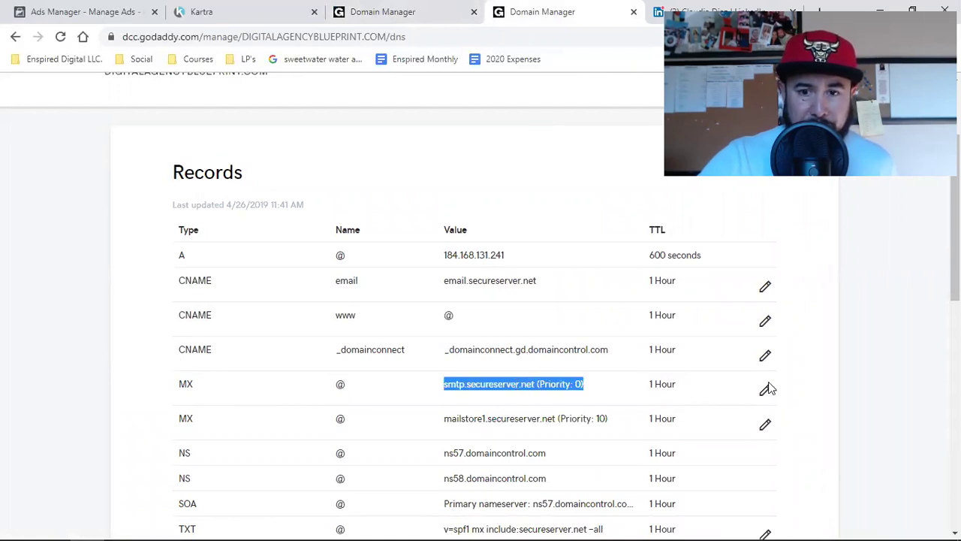
right_click(519, 383)
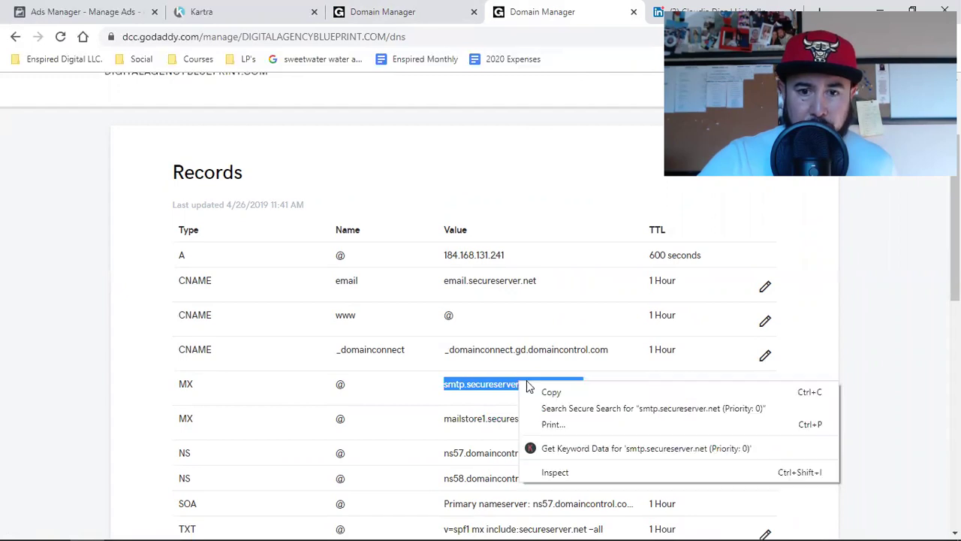
click(545, 394)
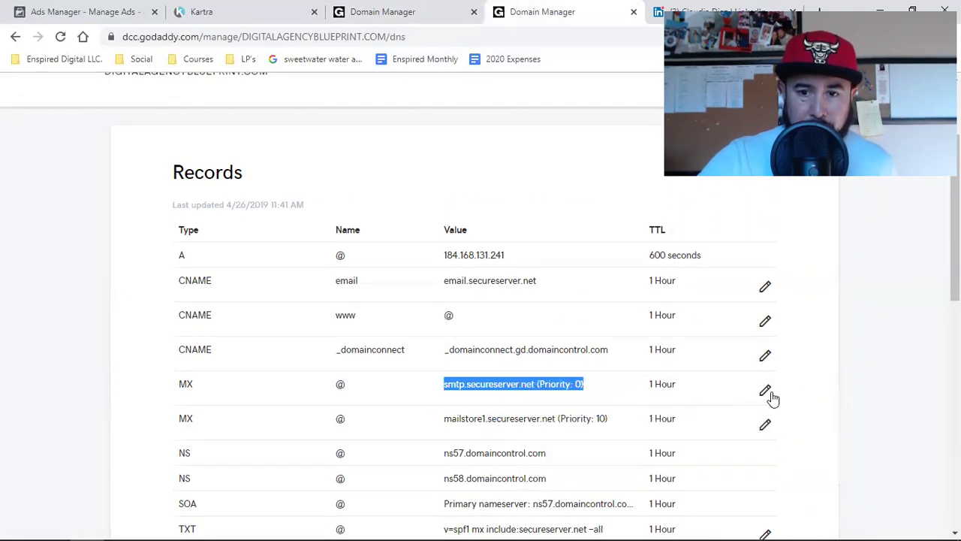
click(766, 397)
scroll(896, 382, down, 2)
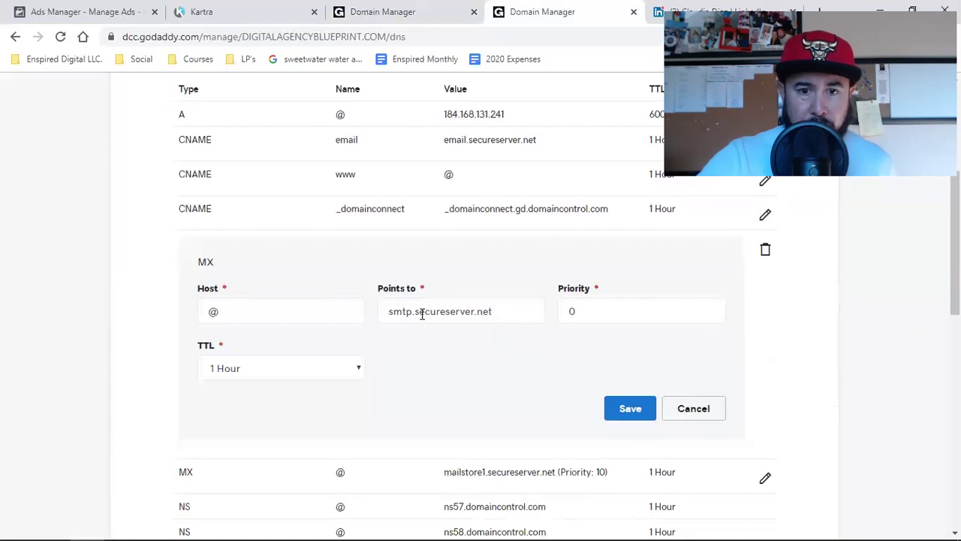
click(421, 314)
triple_click(422, 314)
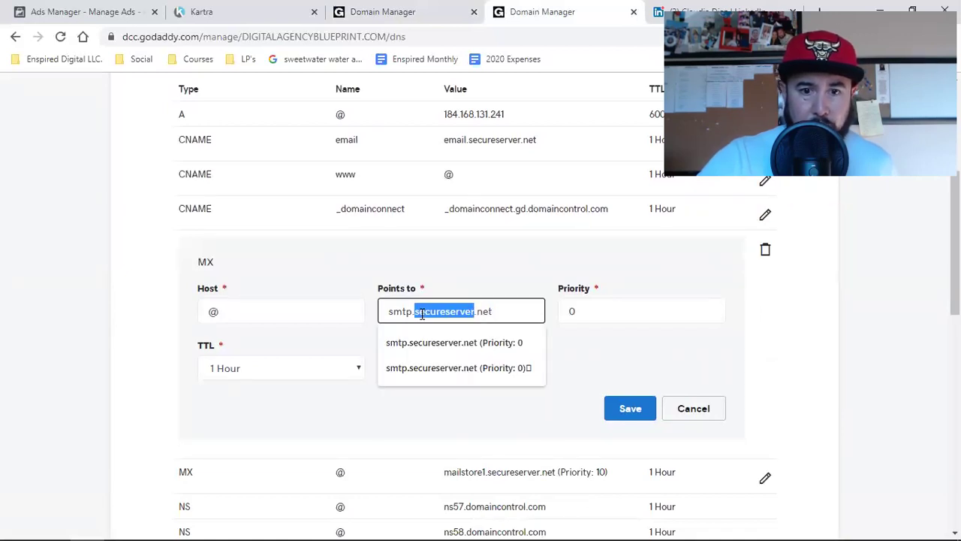
right_click(422, 314)
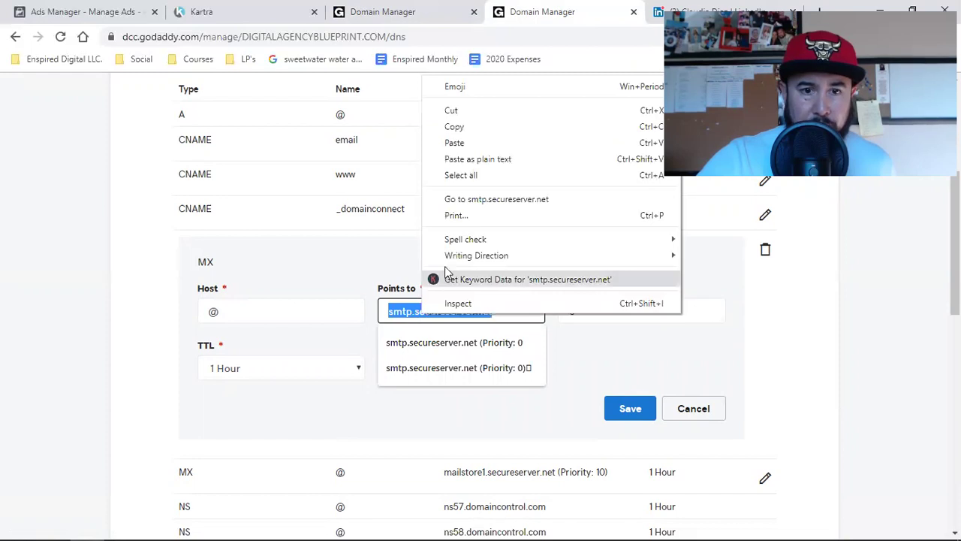
click(455, 127)
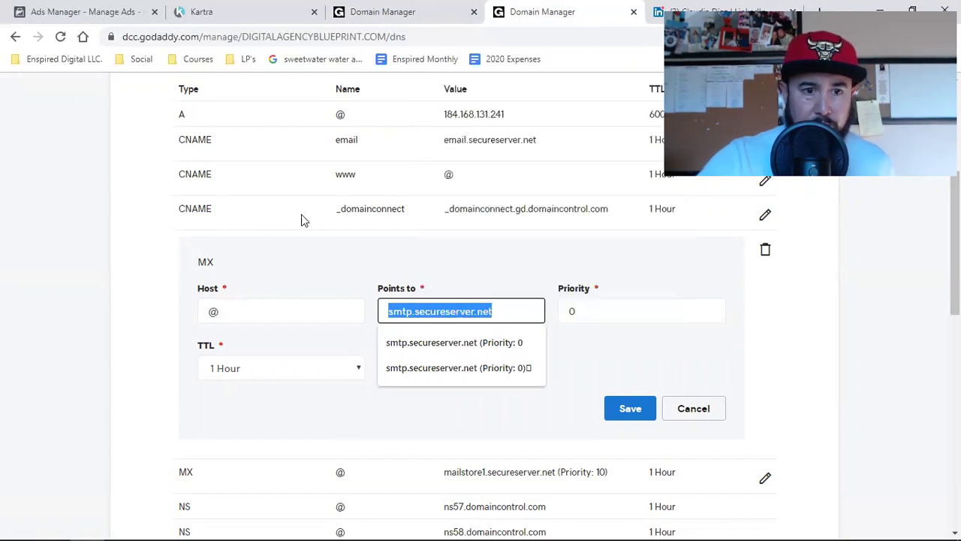
Set the new MX record's host to @ and Points to smtp.secureserver.net.
click(370, 9)
click(413, 388)
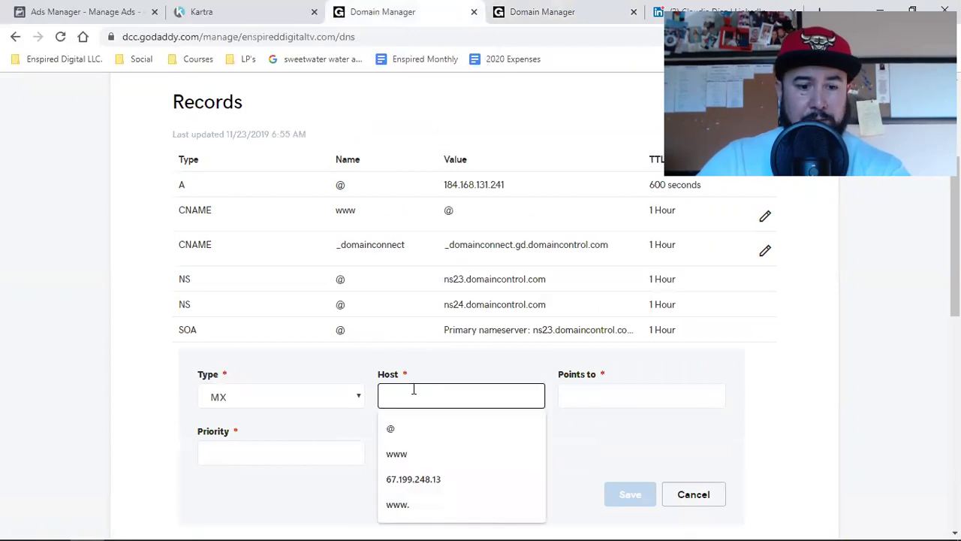
text(@)
click(547, 13)
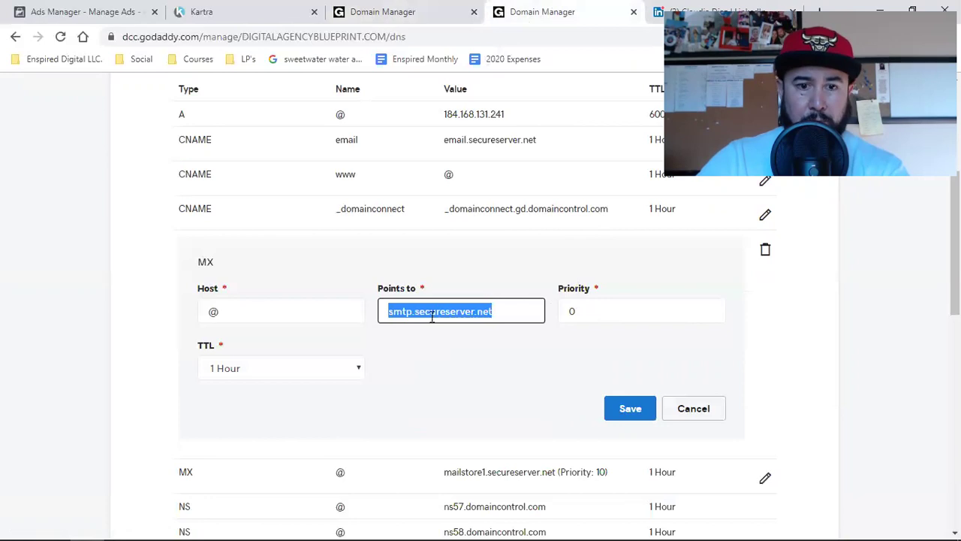
click(413, 6)
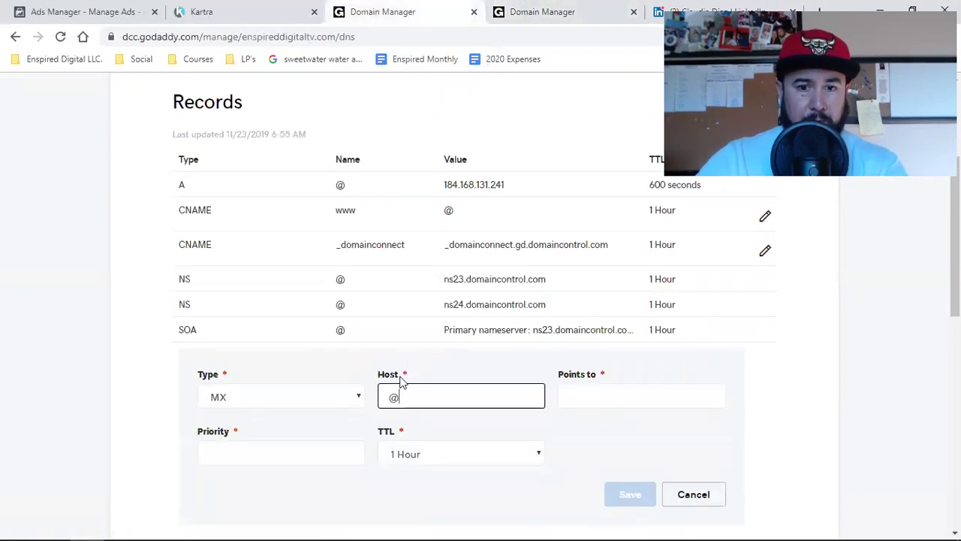
click(584, 399)
key(ctrl+v)
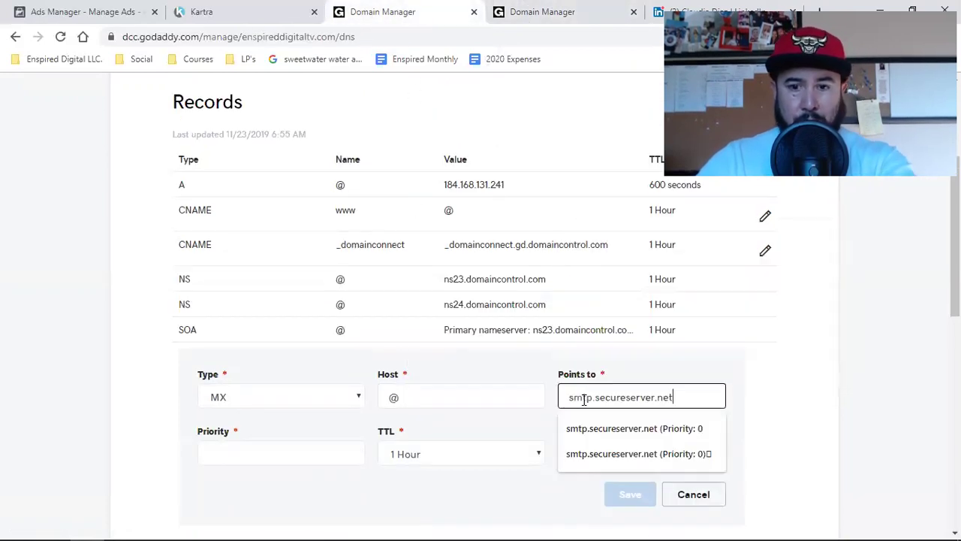
click(892, 396)
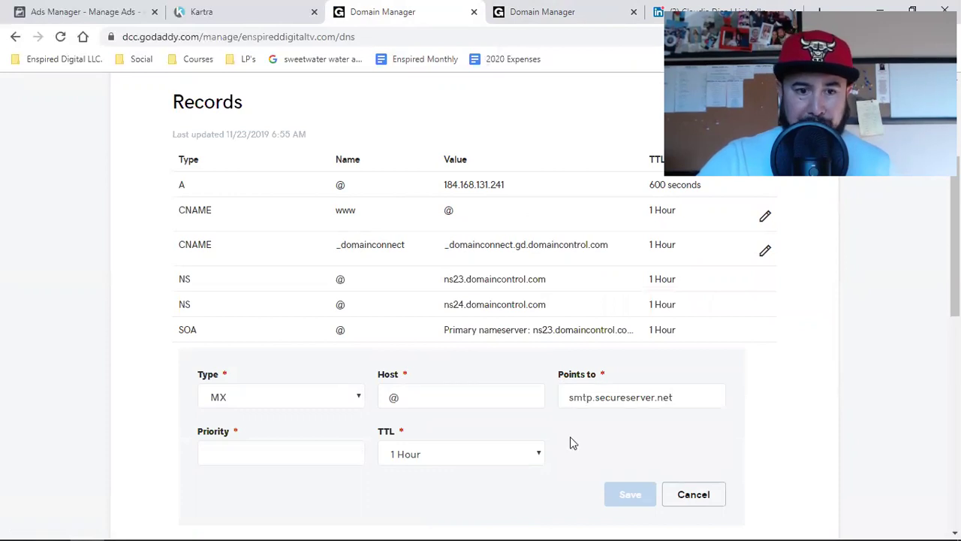
Set the MX record's priority to 0 and save it.
click(515, 8)
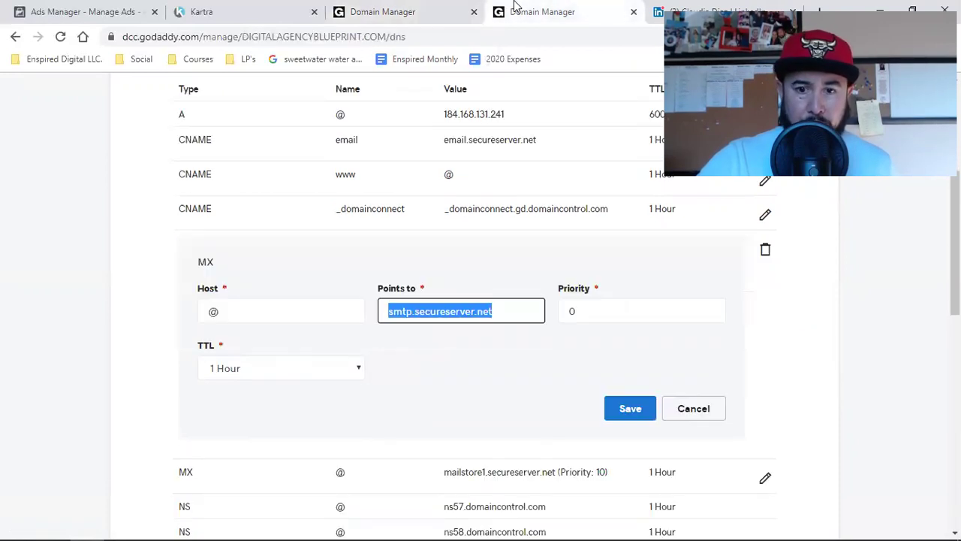
click(423, 8)
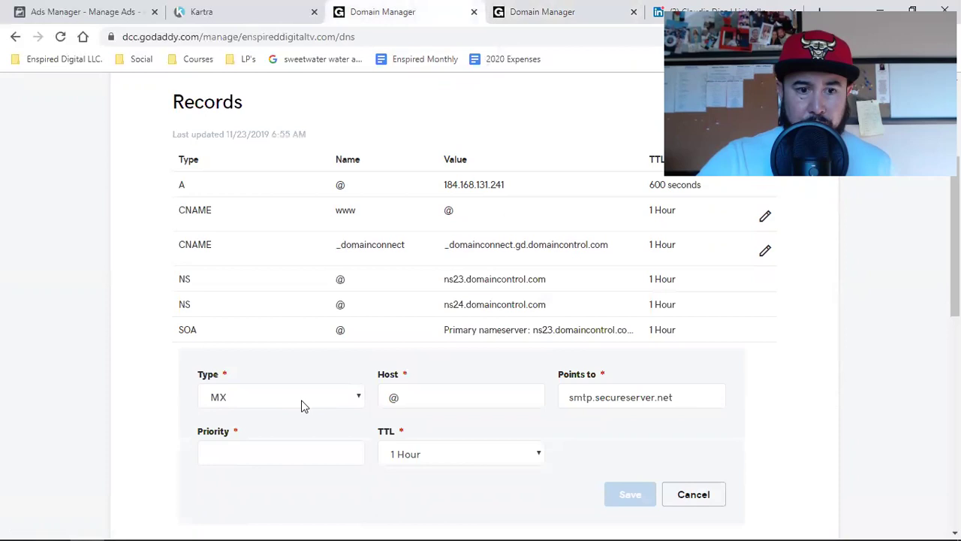
click(350, 449)
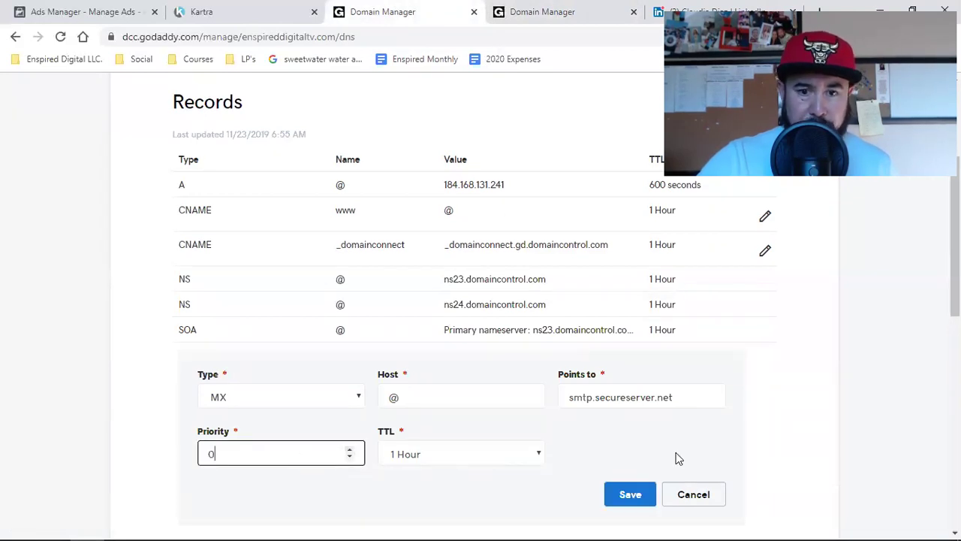
scroll(678, 456, down, 1)
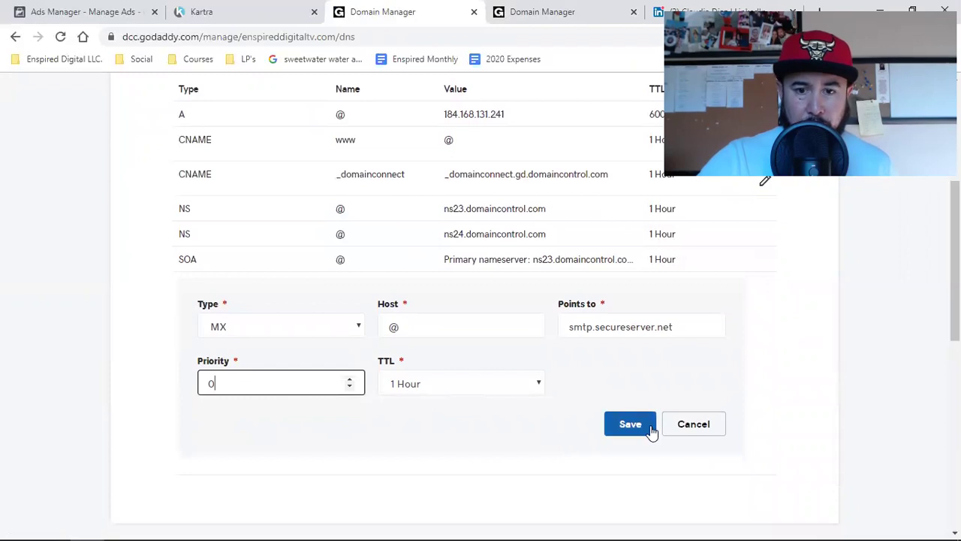
click(632, 429)
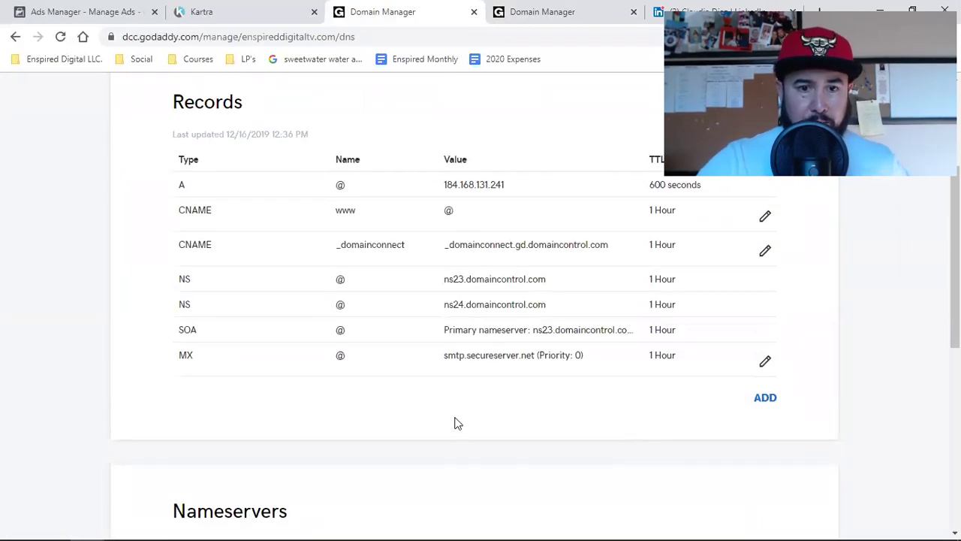
Start another MX record with host @, opening the mailstore1 record on digitalagencyblueprint.com for reference.
click(765, 400)
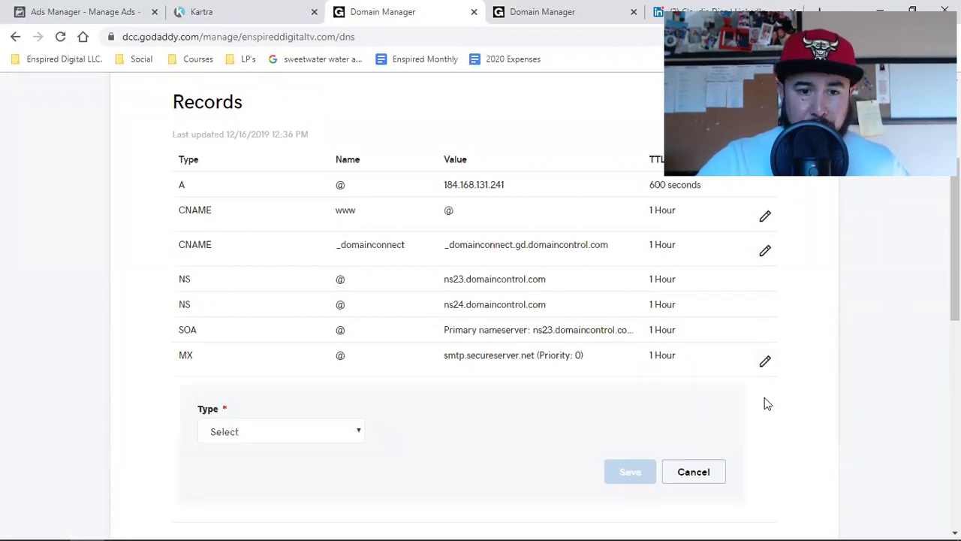
click(533, 11)
click(701, 413)
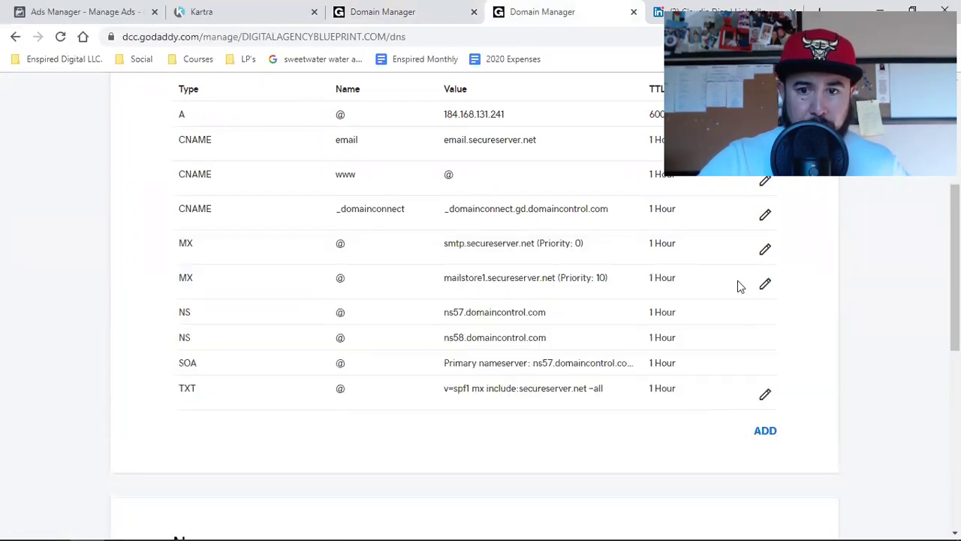
click(764, 284)
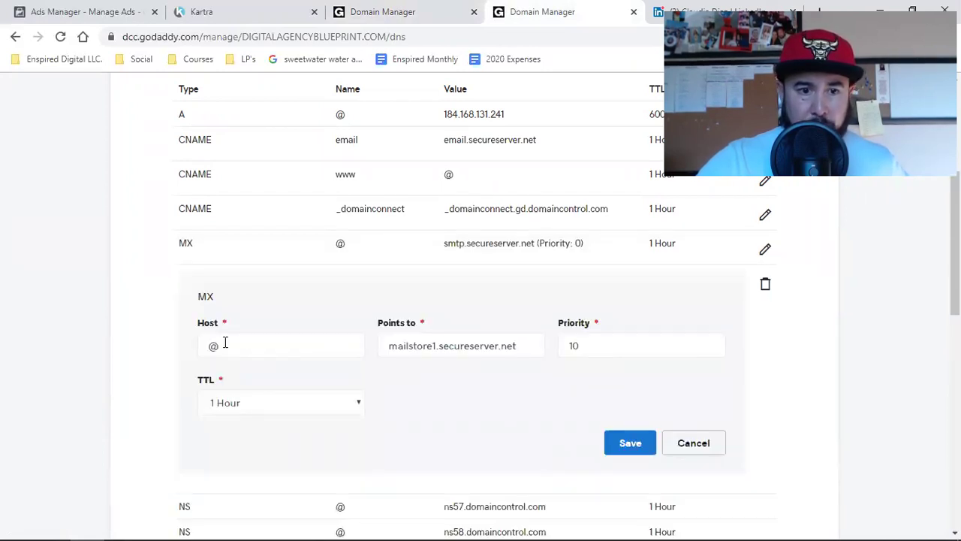
click(382, 11)
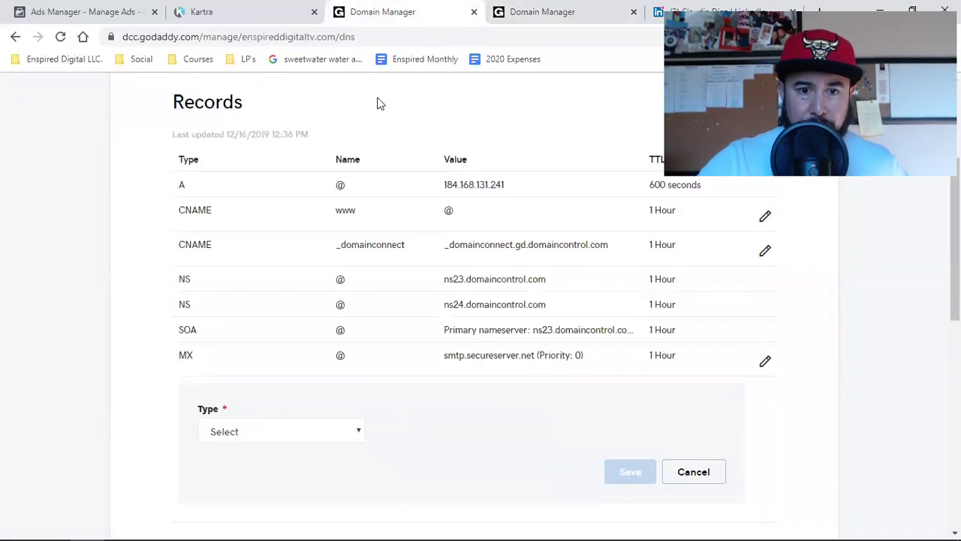
scroll(353, 398, down, 1)
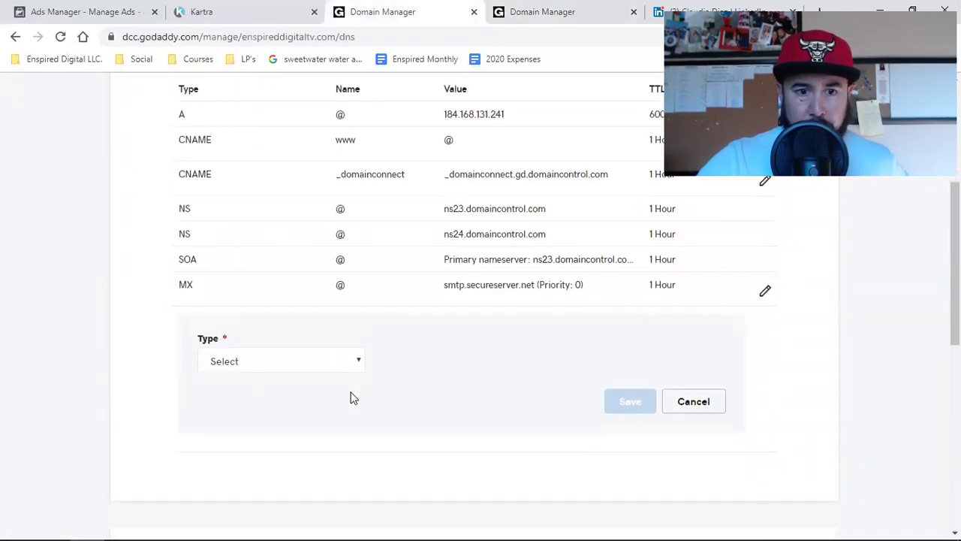
click(326, 361)
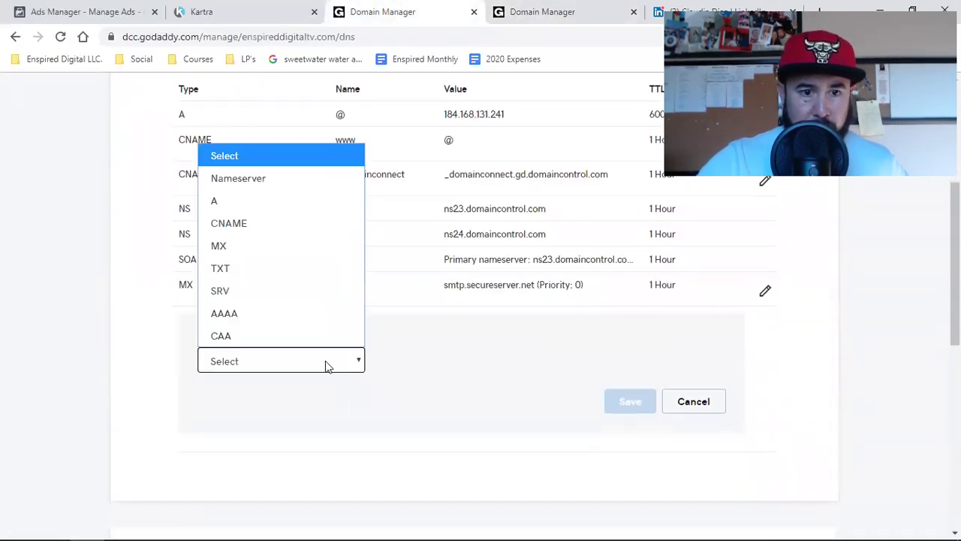
click(277, 247)
click(451, 361)
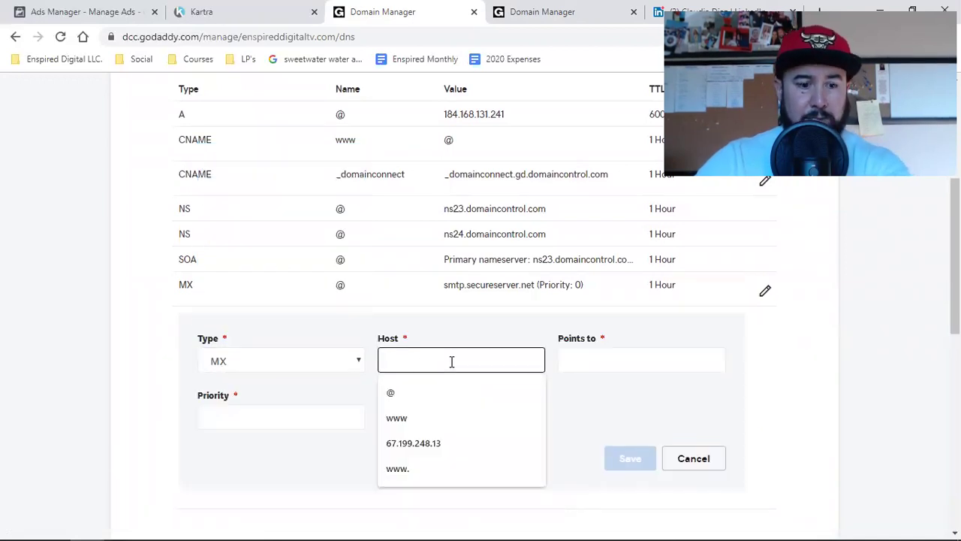
text(@)
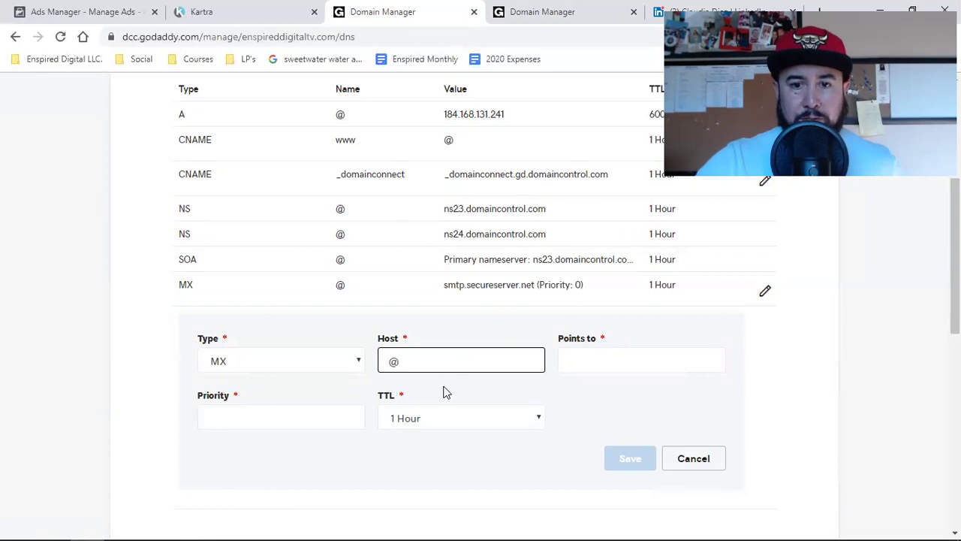
Fill Points to with mailstore1.secureserver.net, set priority 0 and save.
click(575, 9)
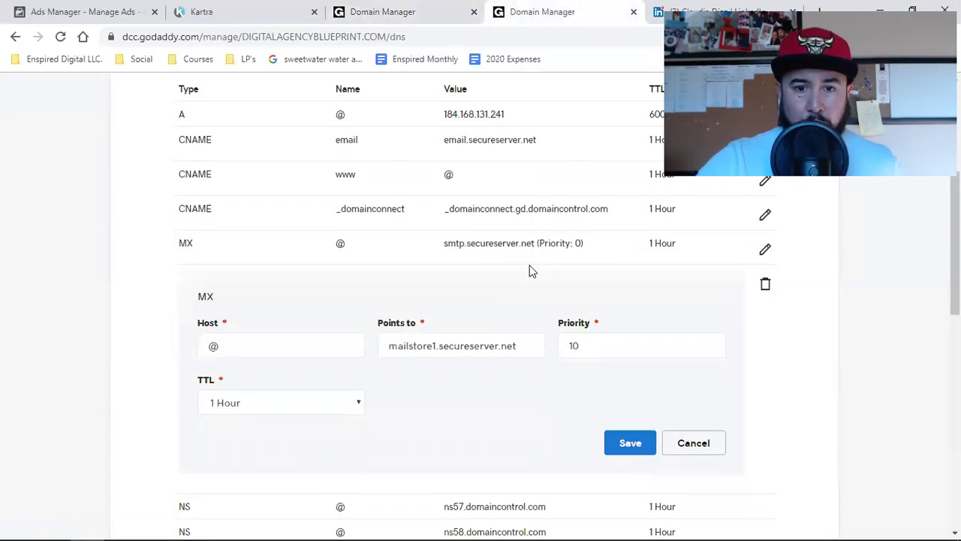
triple_click(442, 347)
right_click(454, 350)
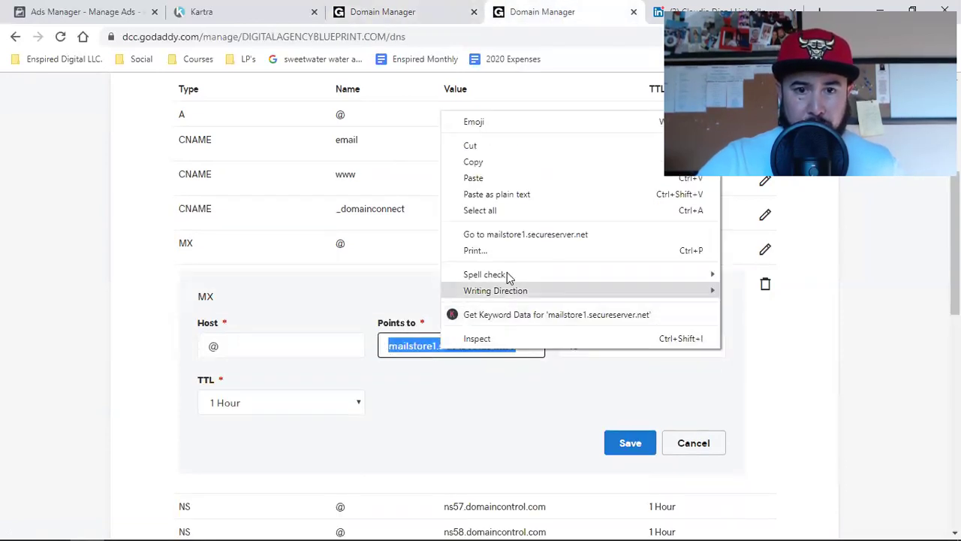
click(523, 161)
click(344, 6)
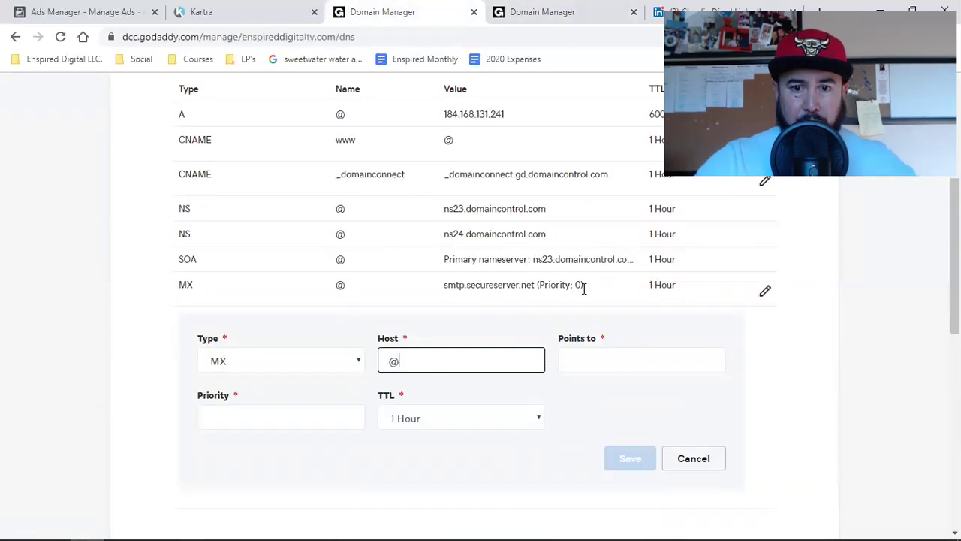
click(619, 348)
key(ctrl+v)
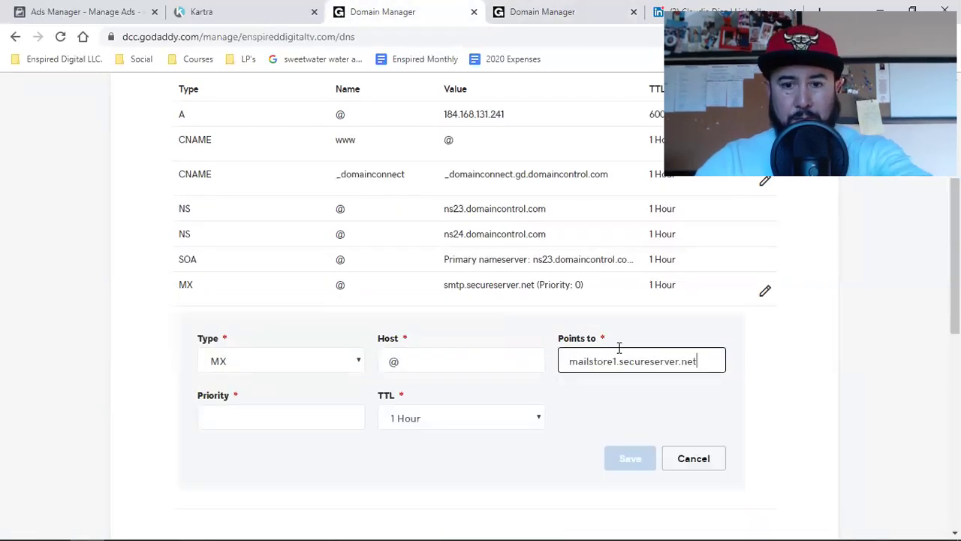
click(349, 414)
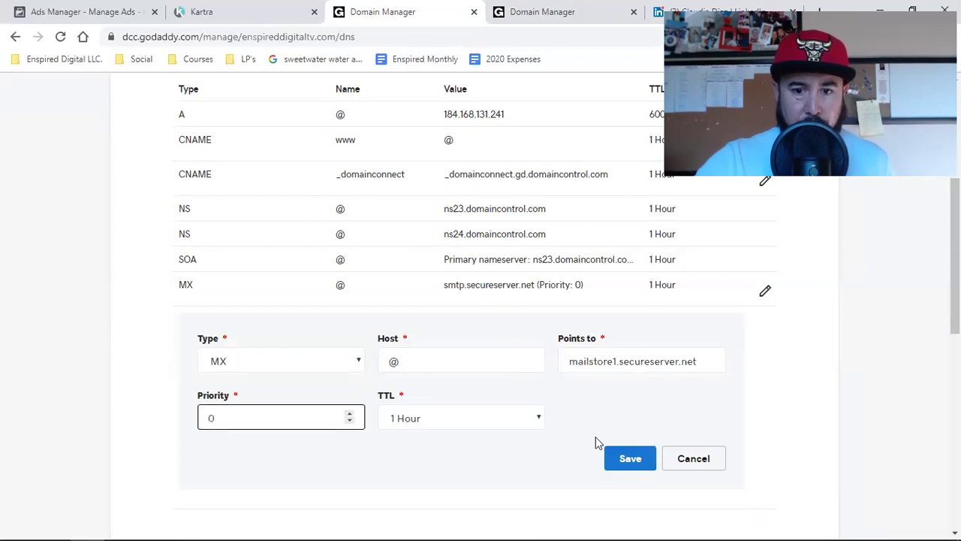
click(627, 464)
click(627, 464)
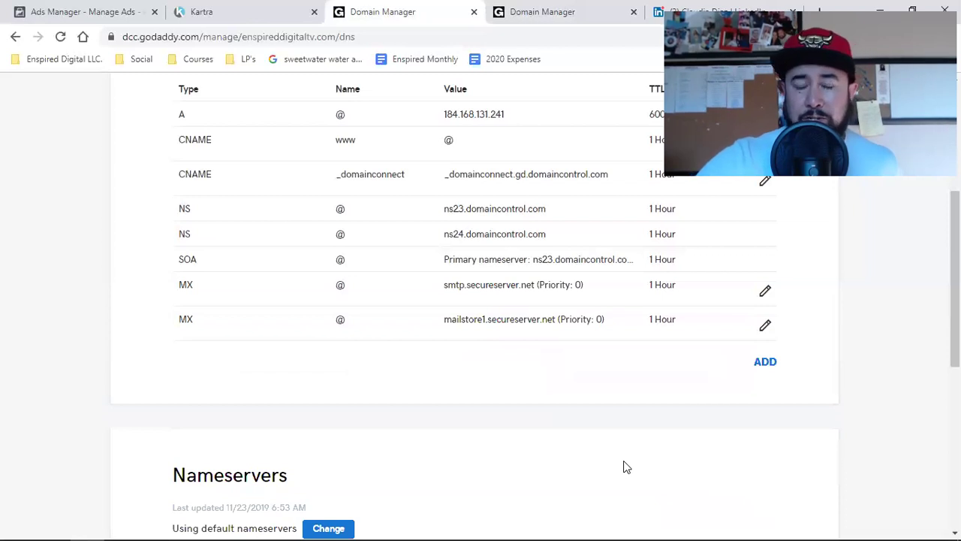
scroll(624, 465, up, 2)
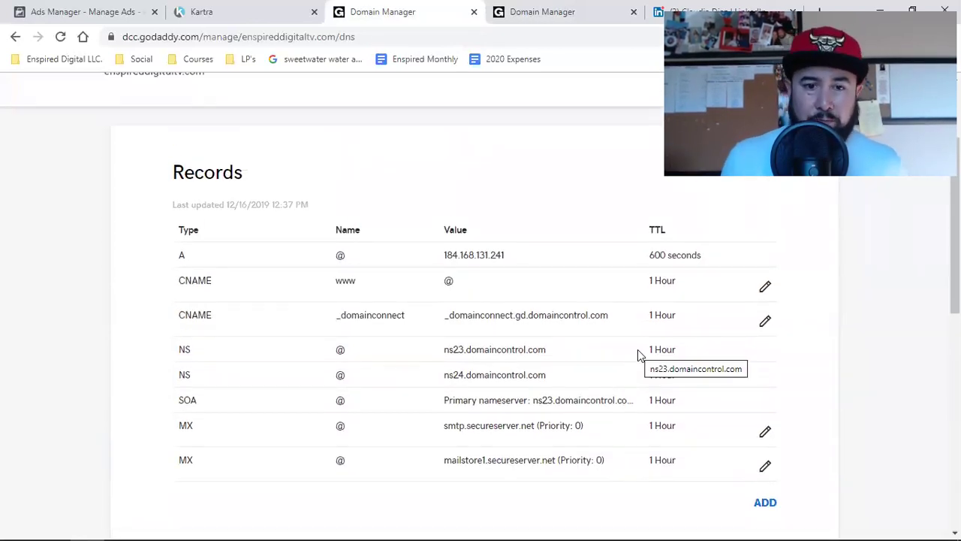
scroll(637, 354, down, 1)
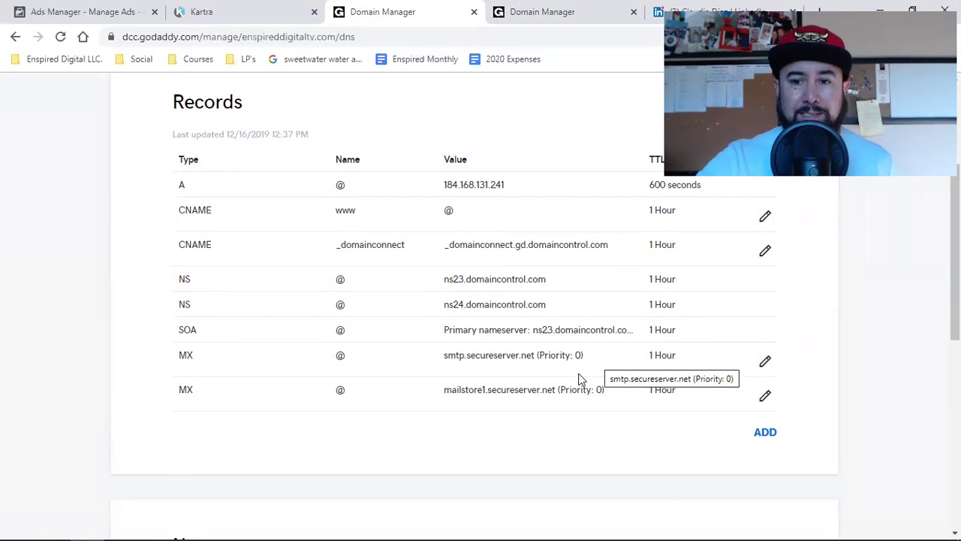
scroll(579, 379, down, 6)
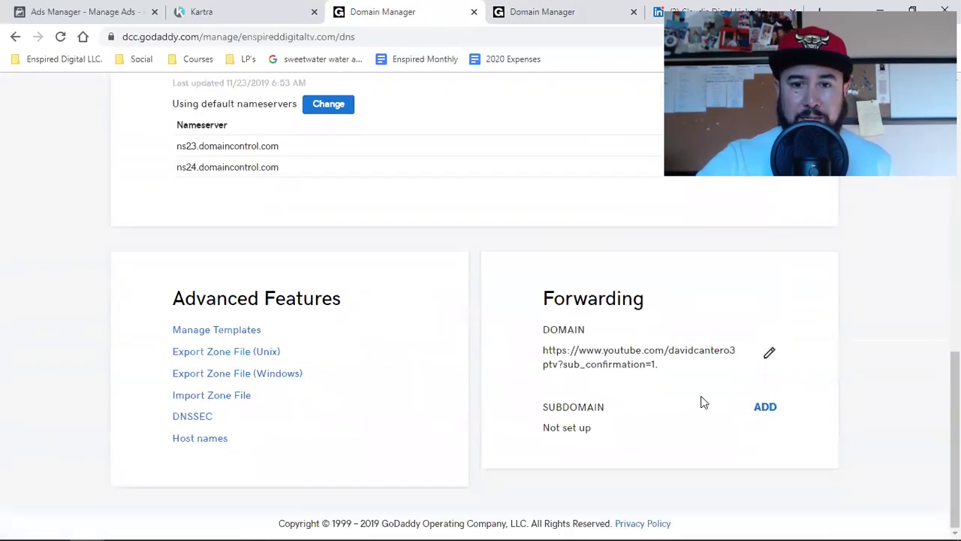
scroll(658, 409, up, 8)
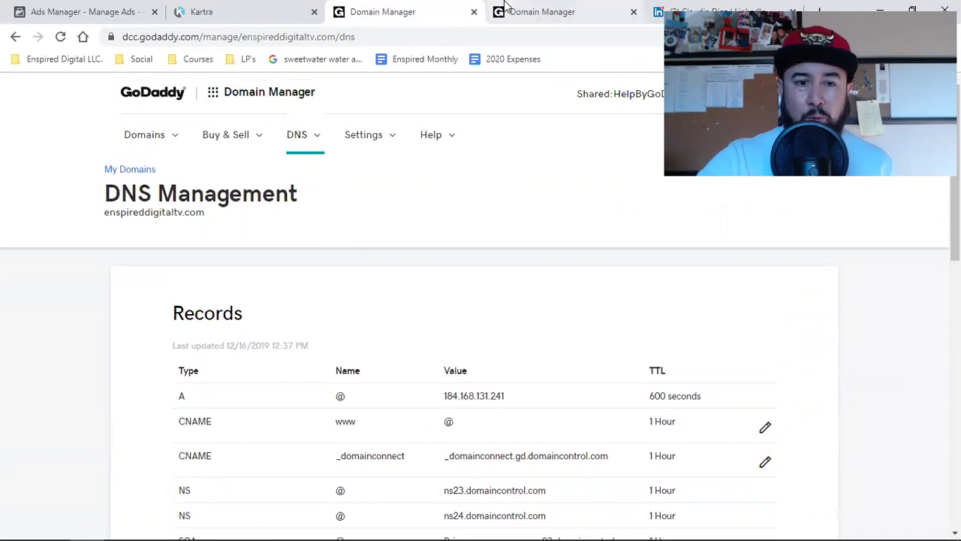
Discard the open MX edit, then reach Workspace Email's Manage All via My Products.
click(505, 11)
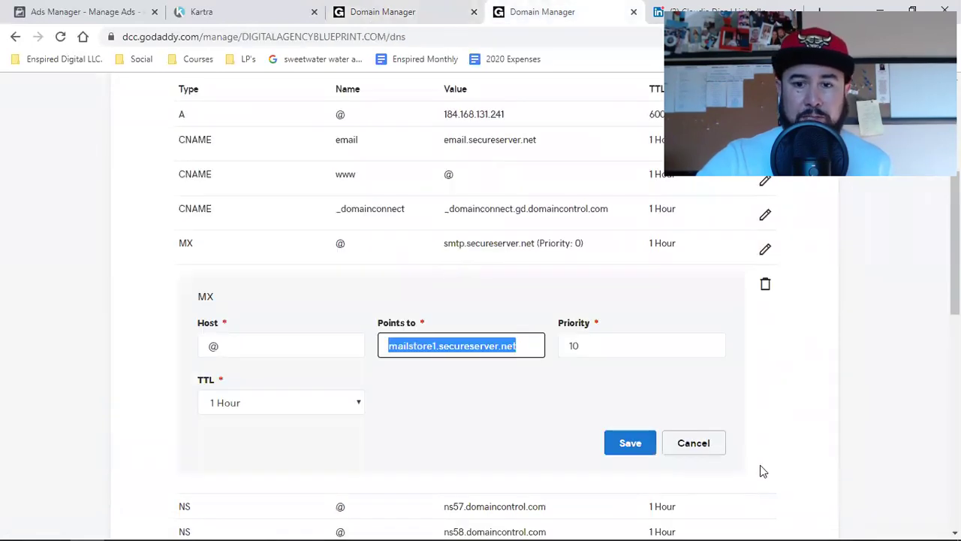
click(693, 442)
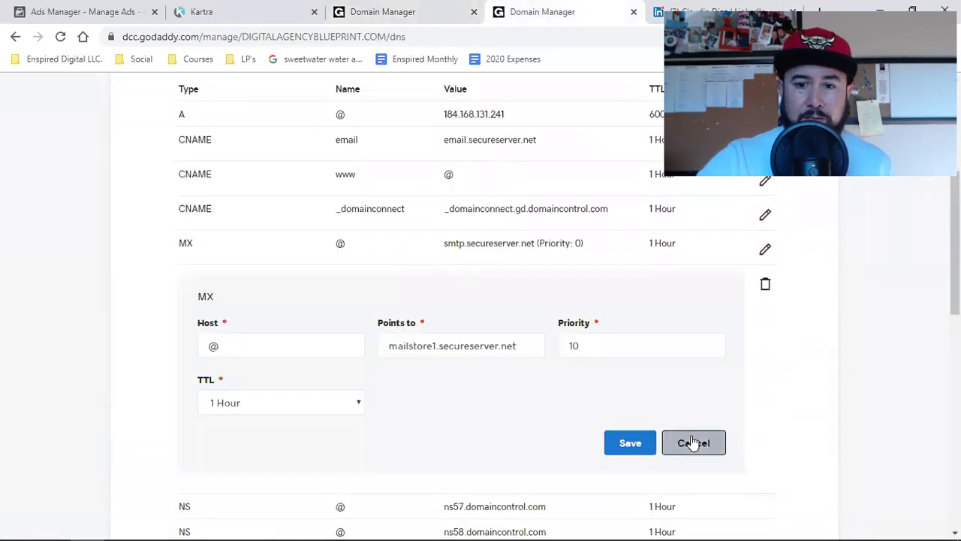
scroll(808, 431, up, 4)
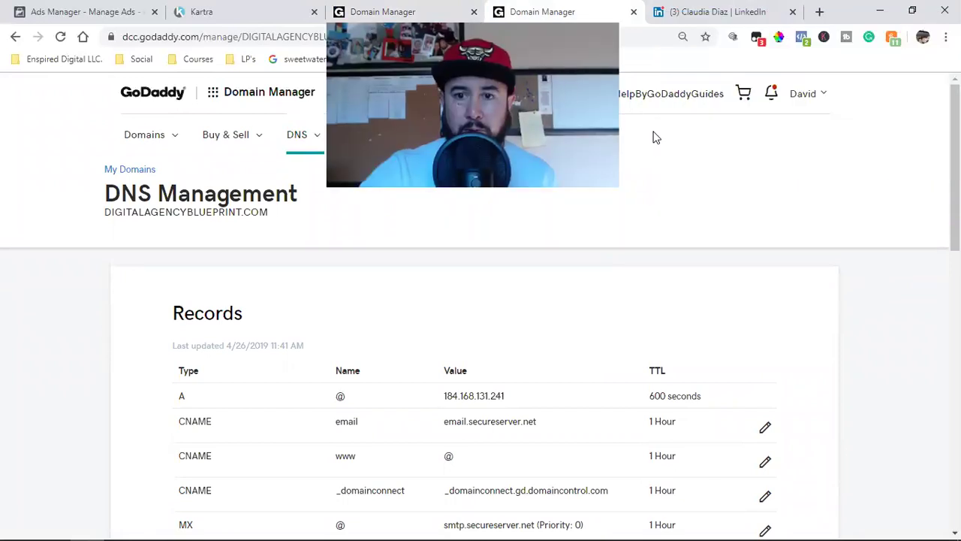
click(804, 93)
click(709, 202)
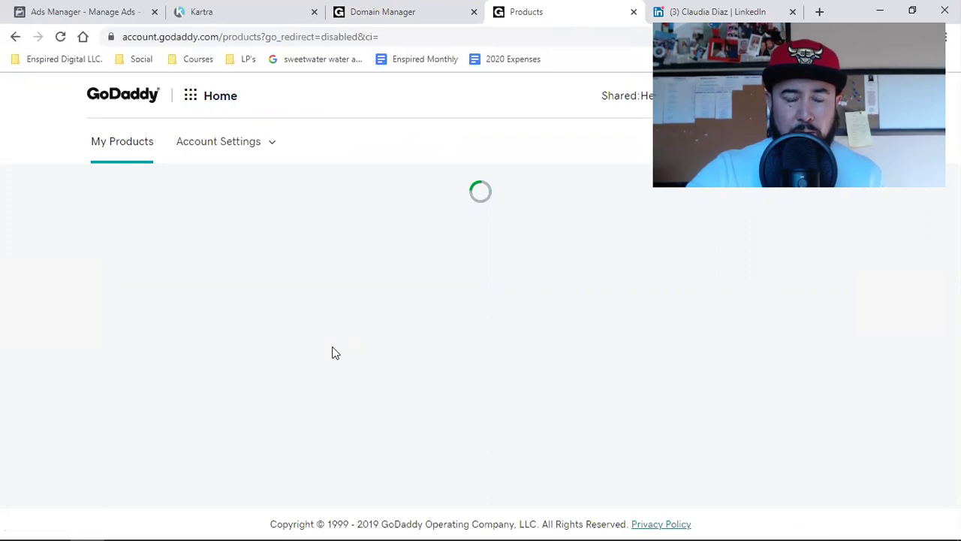
scroll(335, 353, down, 15)
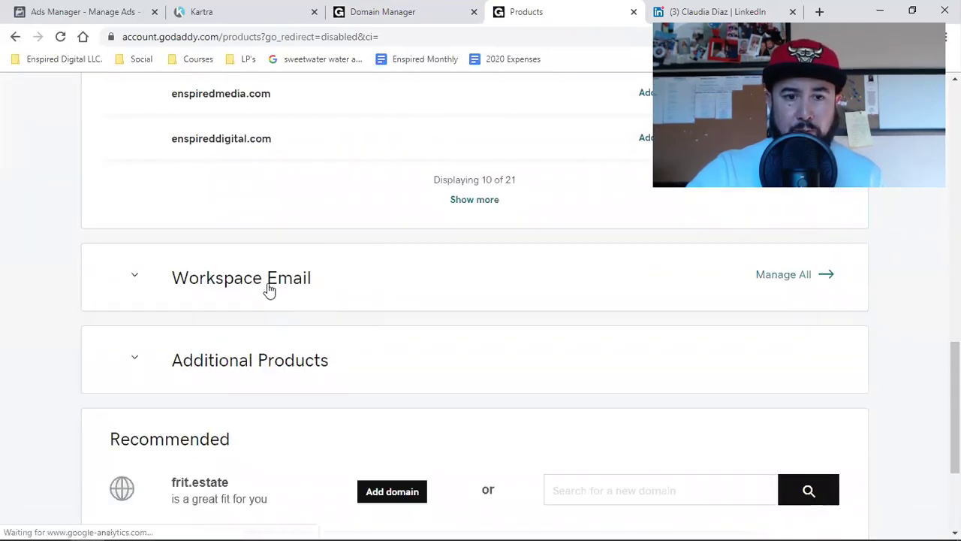
click(781, 276)
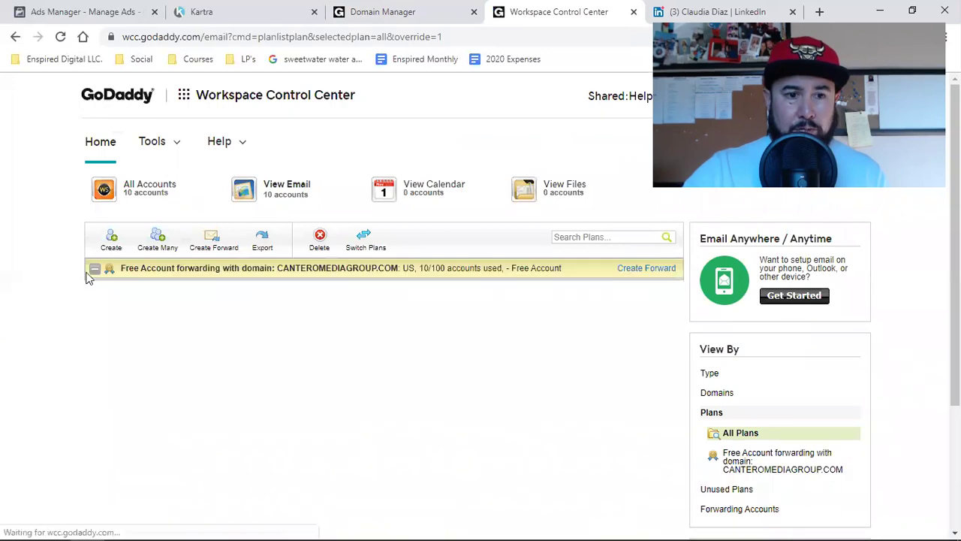
click(208, 237)
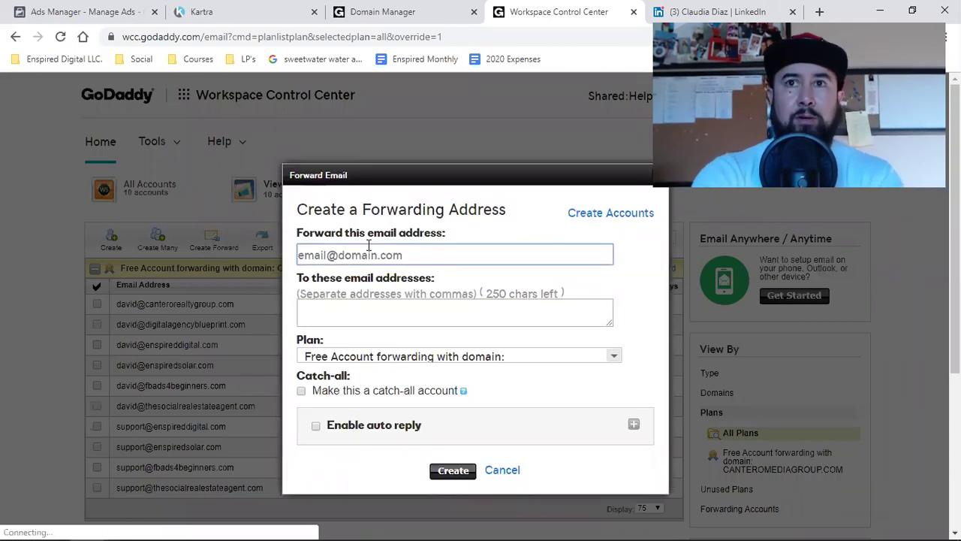
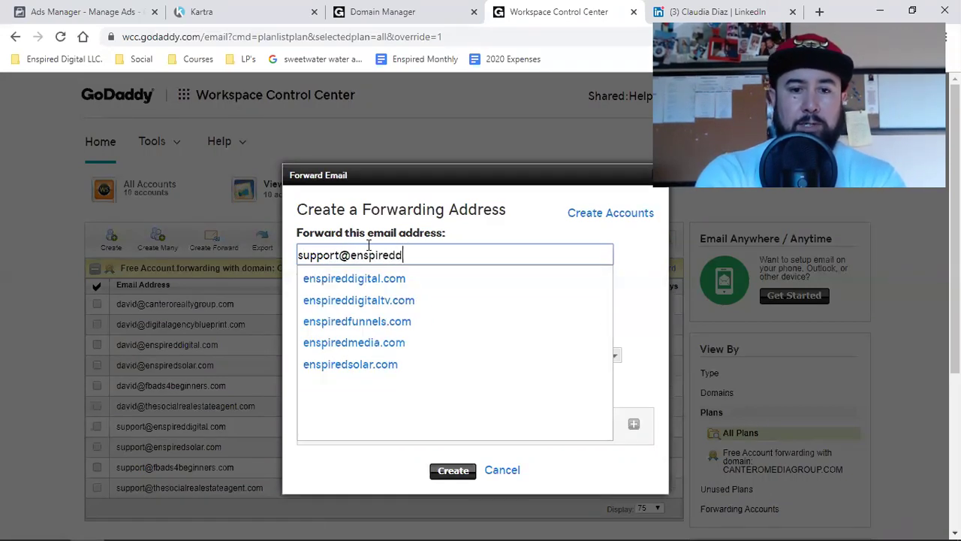
click(380, 300)
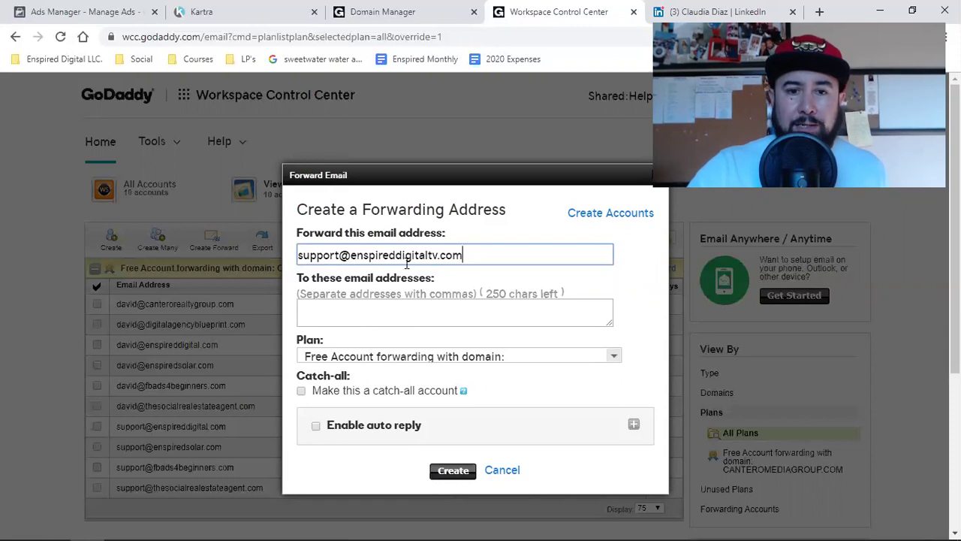
Enter the linked Gmail address as the forwarding destination.
click(374, 311)
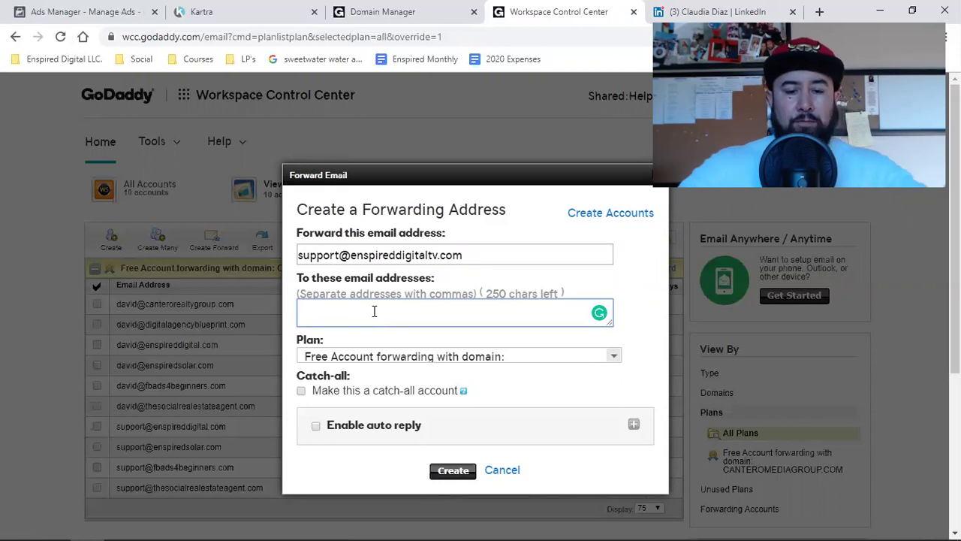
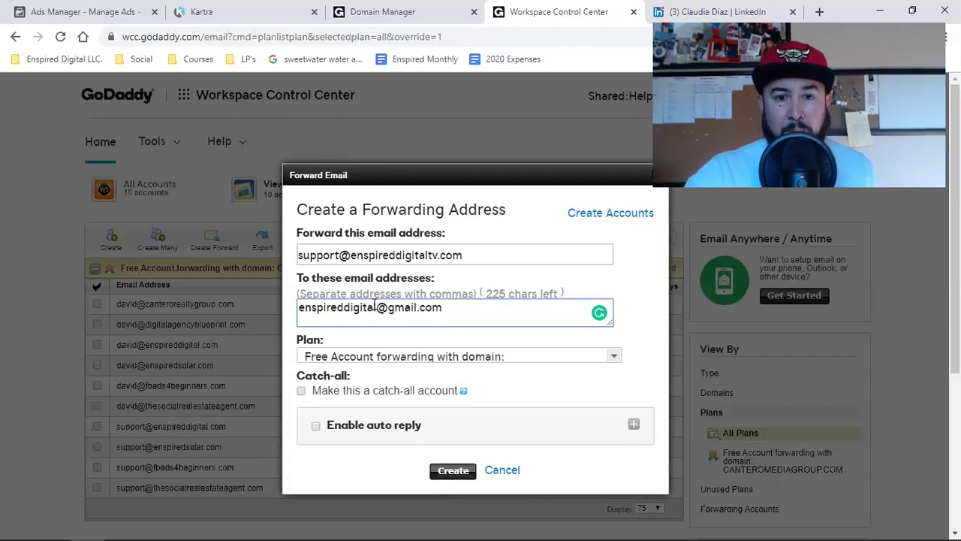
Choose the CANTEROMEDIAGROUP.COM free forwarding plan and create the forward.
scroll(370, 310, down, 1)
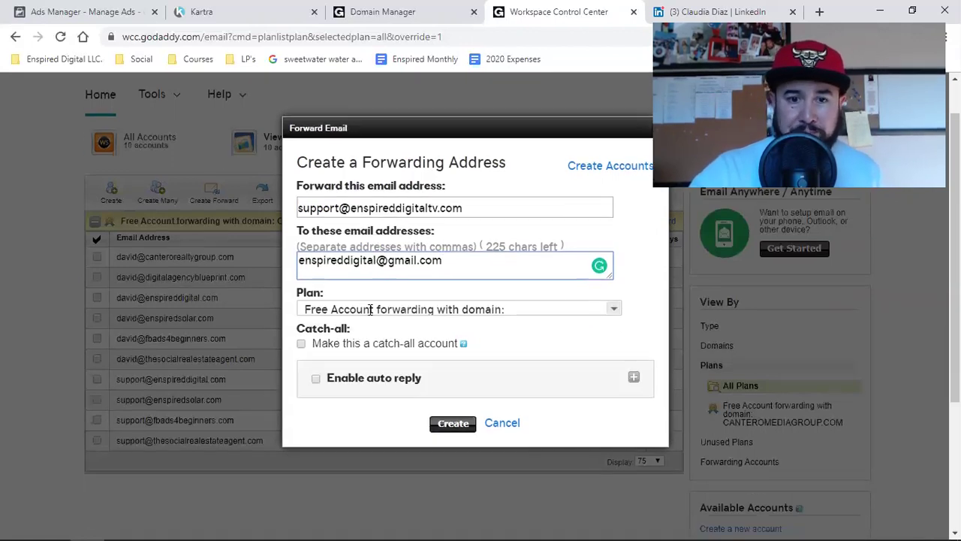
scroll(450, 268, down, 2)
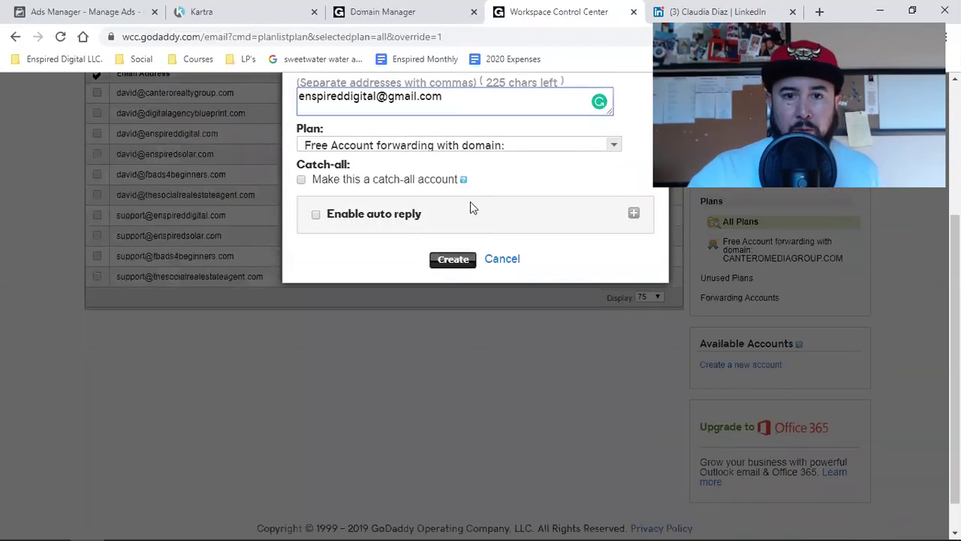
click(467, 150)
click(431, 181)
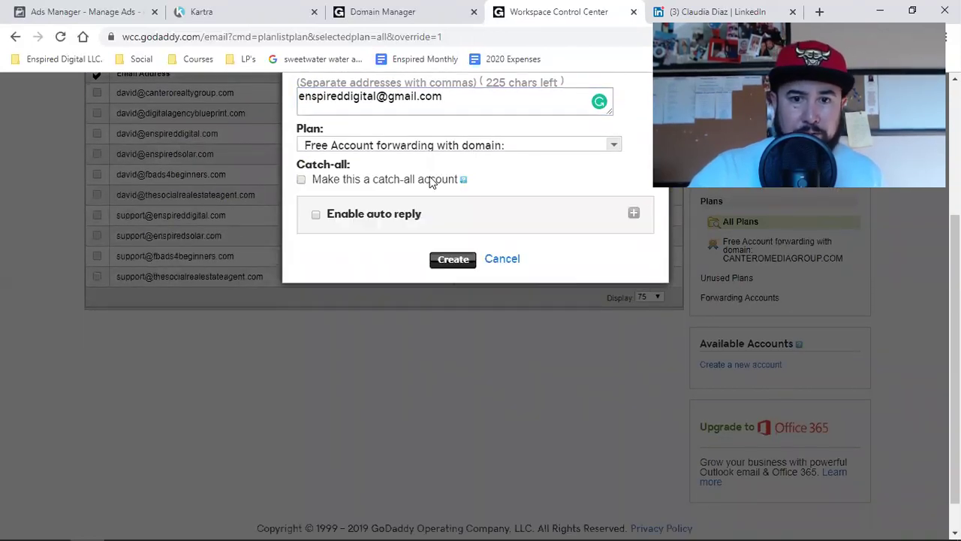
scroll(432, 216, up, 3)
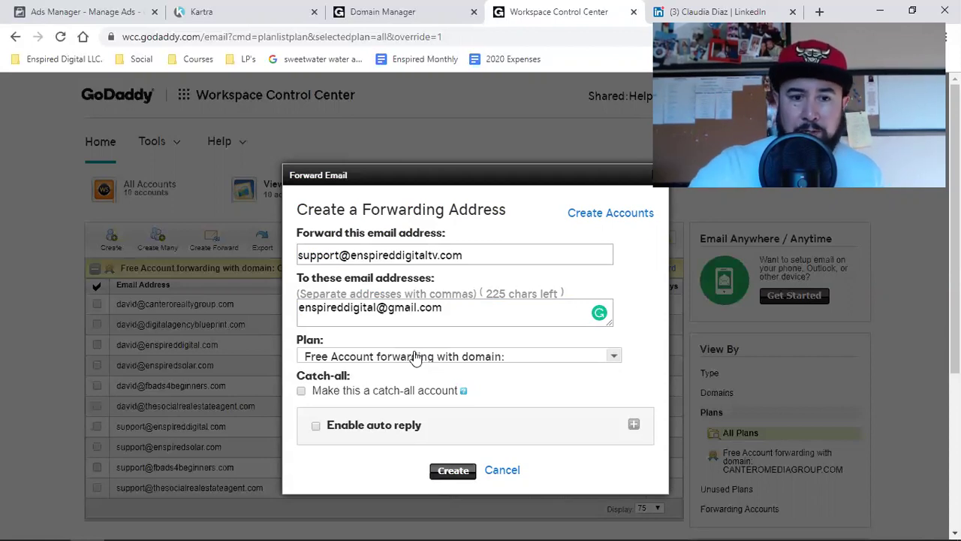
click(404, 359)
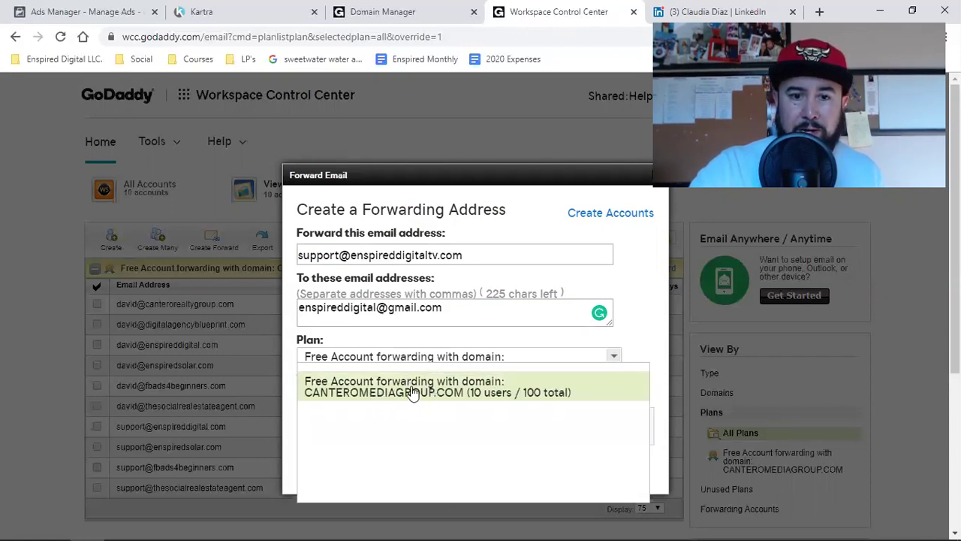
click(412, 391)
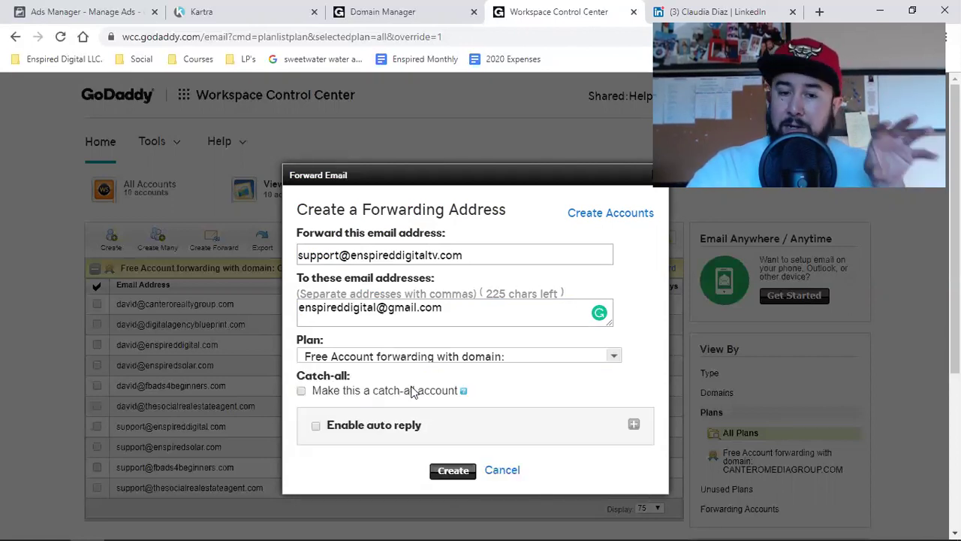
click(464, 471)
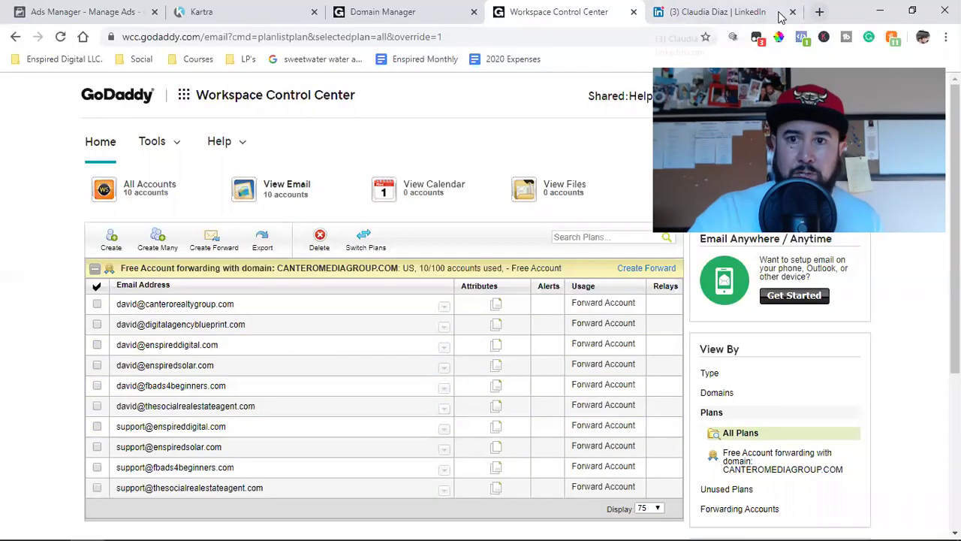
Open Gmail from the Google home page and check the signed-in account.
click(720, 12)
click(84, 38)
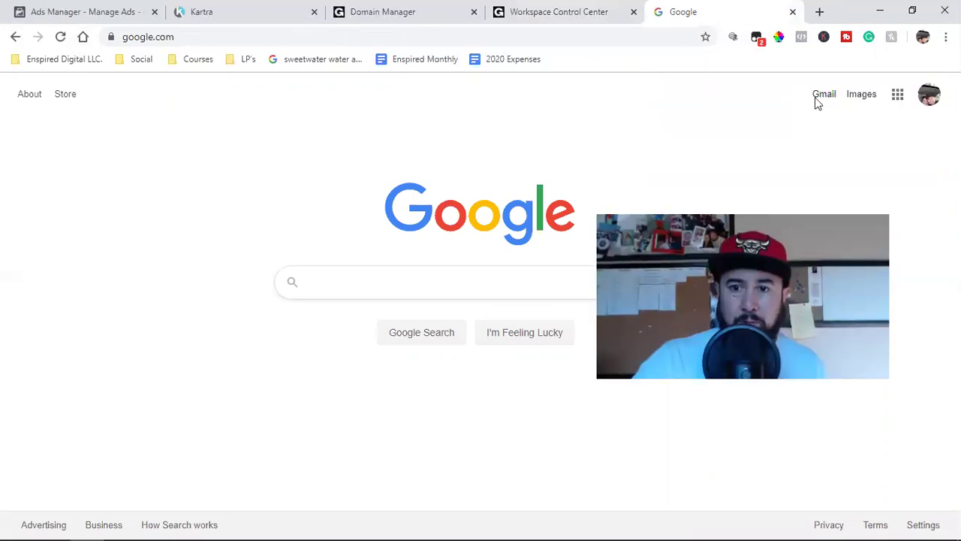
click(818, 96)
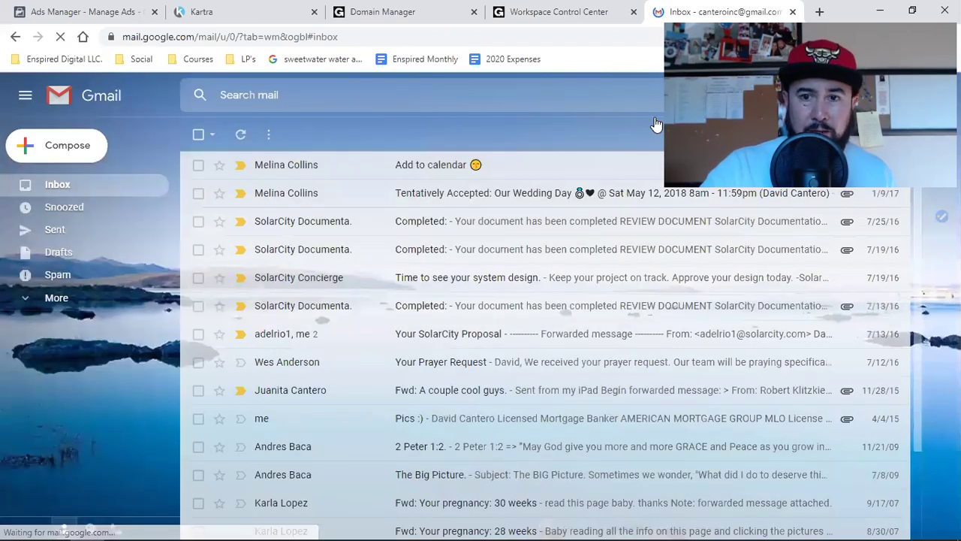
click(927, 106)
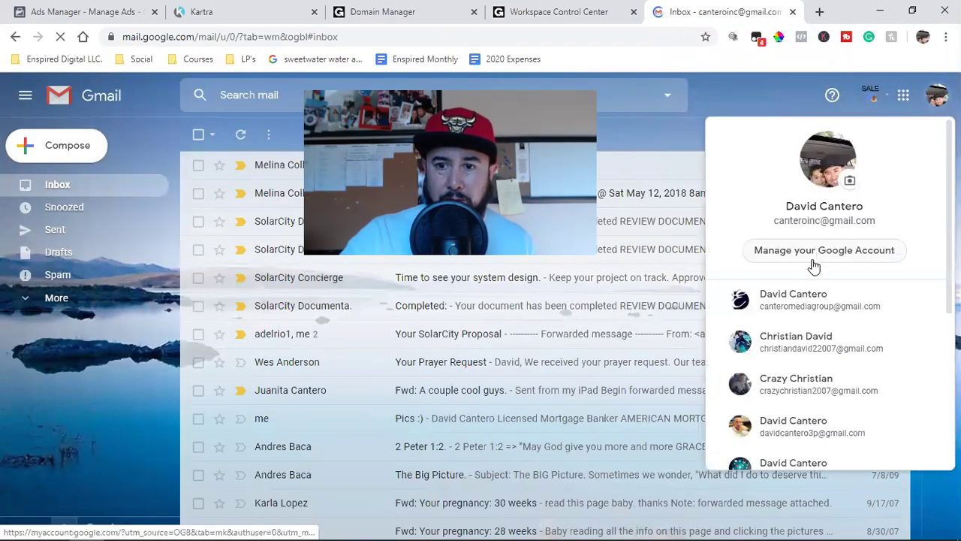
click(717, 106)
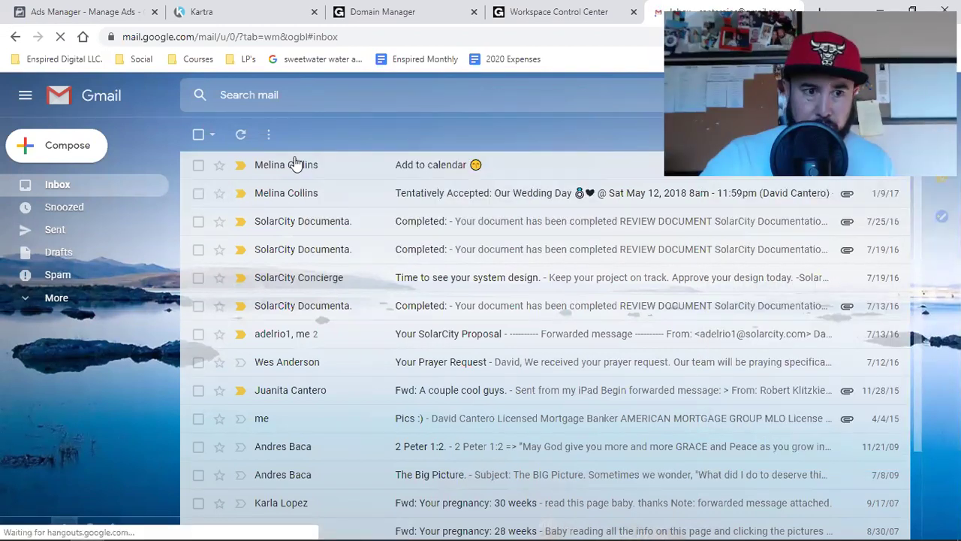
Compose a new email to the domain's support address with subject 'I love my YouTube Fam!'.
click(64, 149)
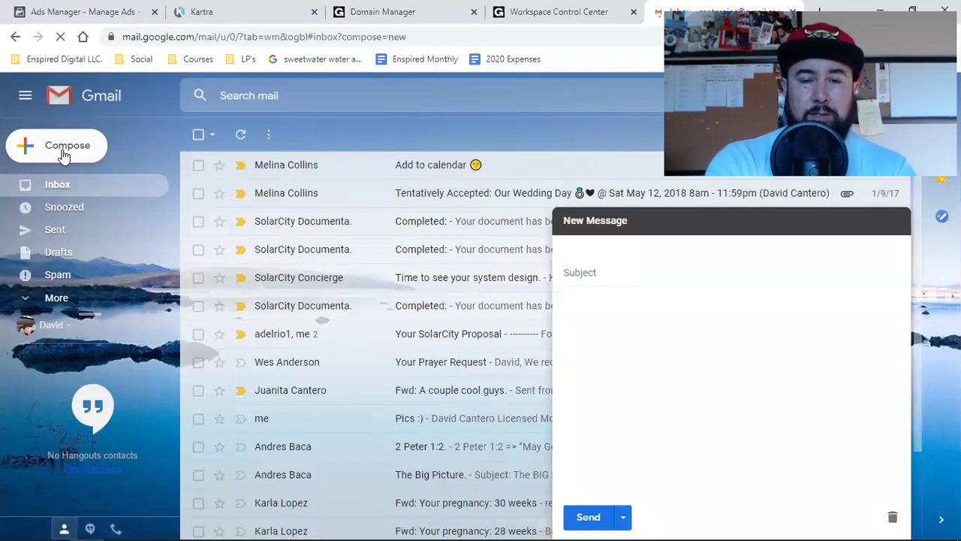
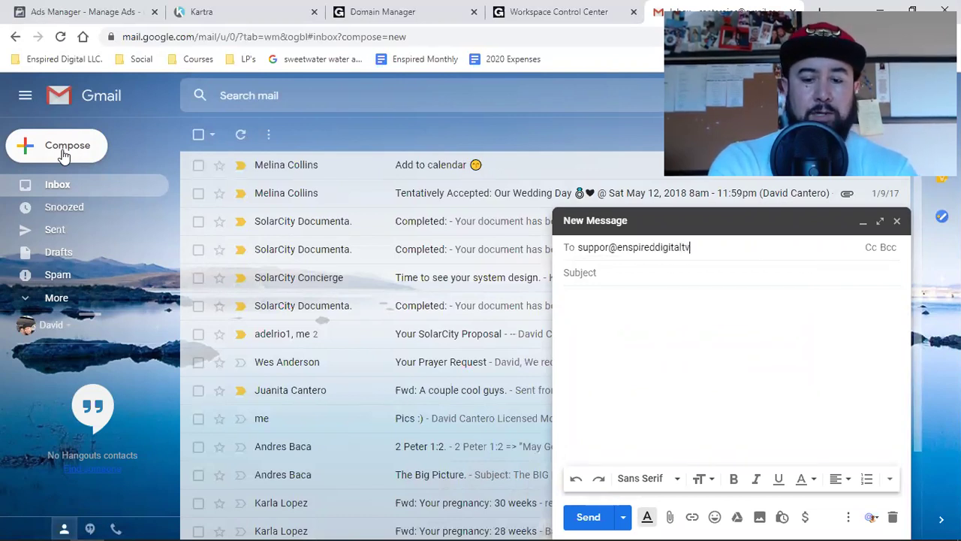
key(Return)
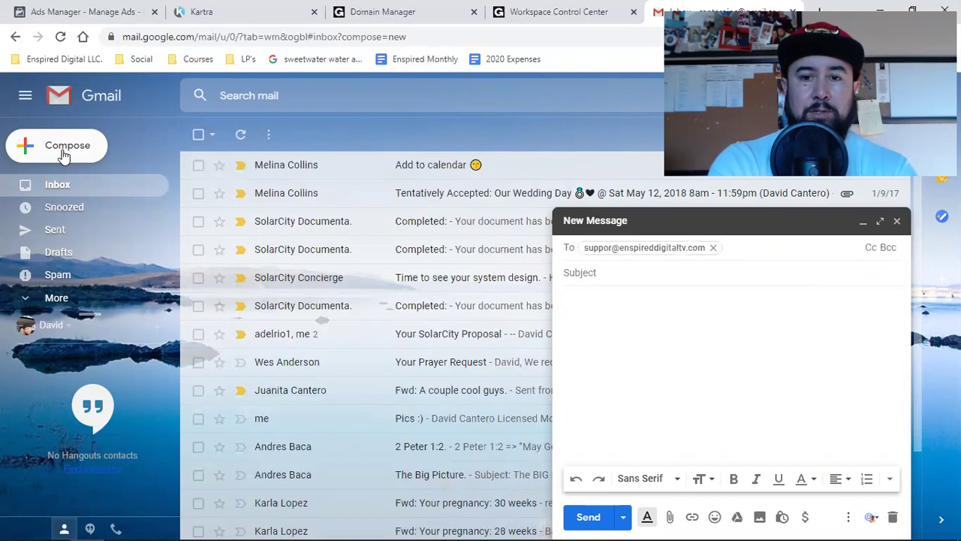
key(Tab)
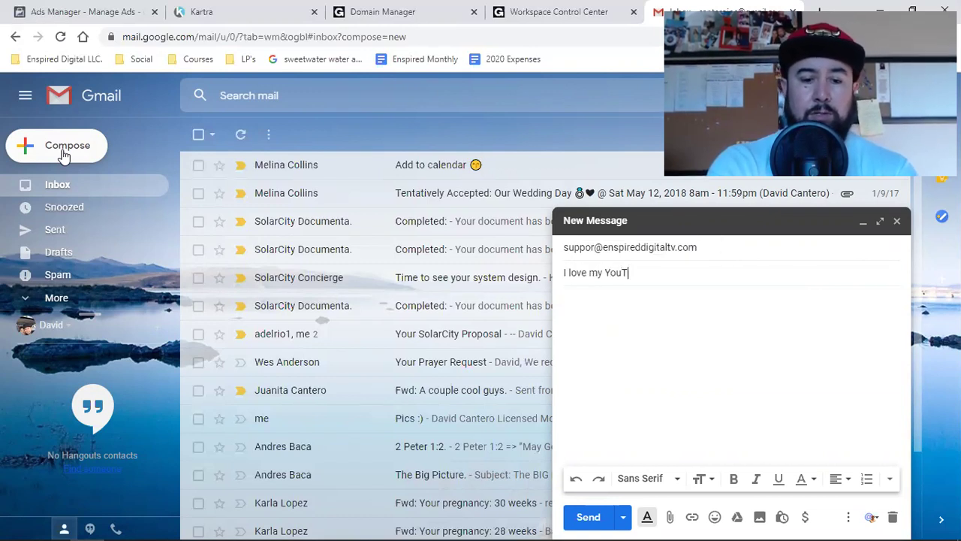
text(I love my YouTube Fam!)
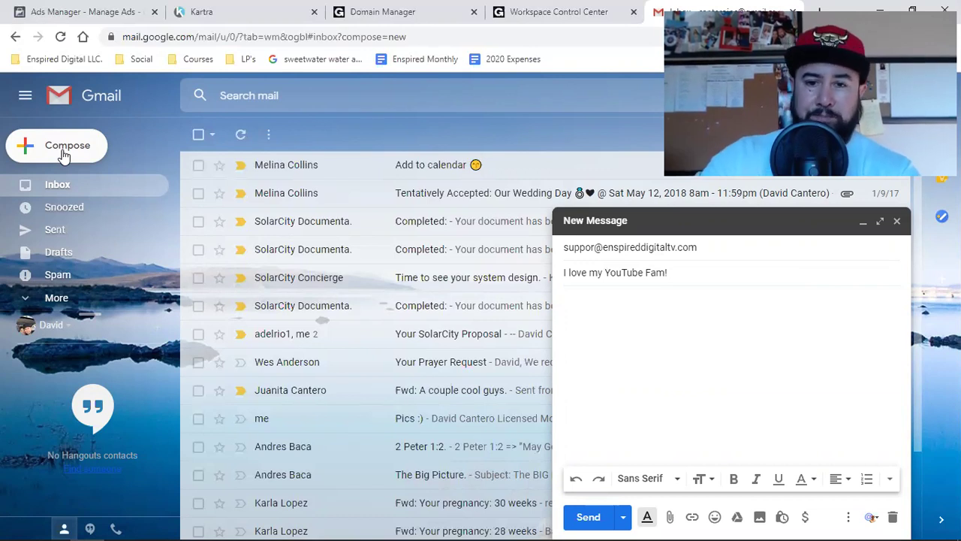
Correct the misspelled 'suppor' recipient to 'support' and send the test email.
click(595, 247)
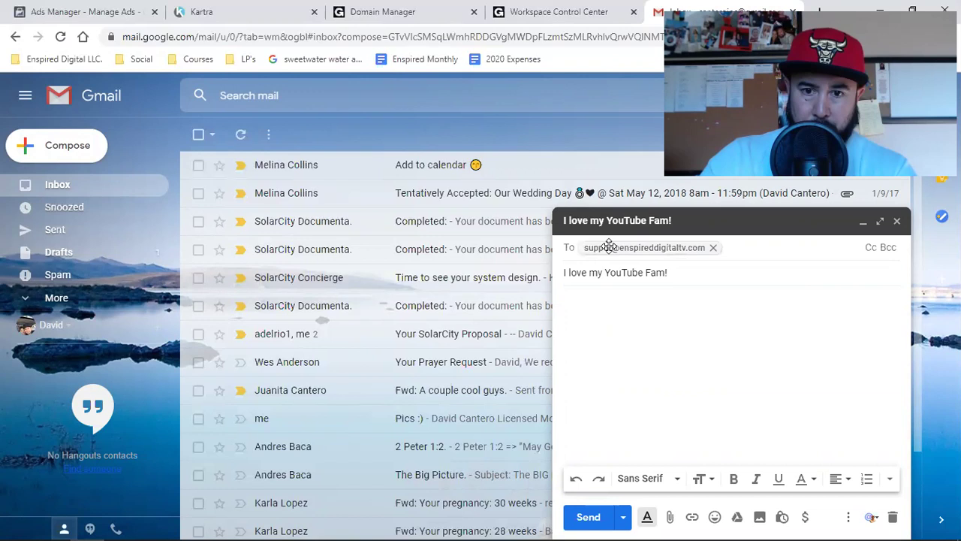
double_click(609, 247)
click(611, 247)
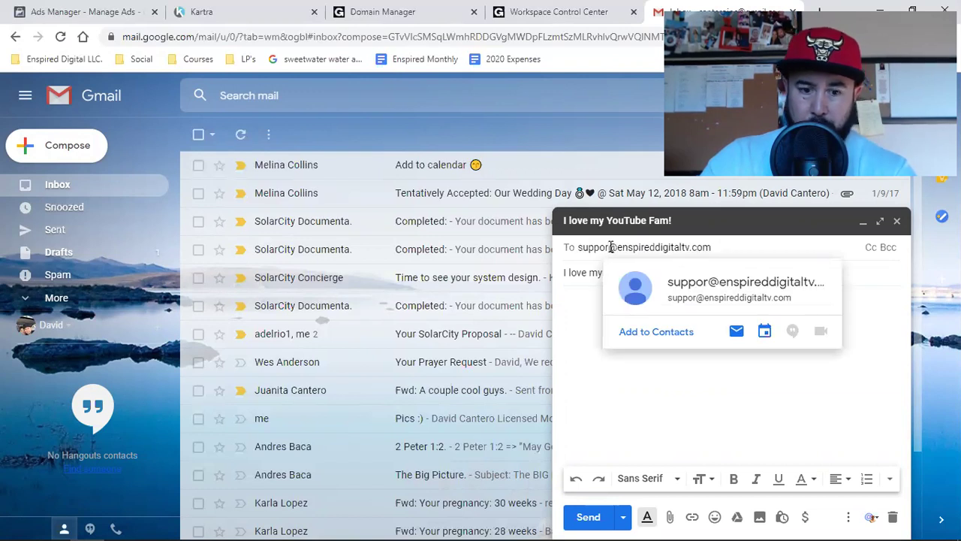
text(t)
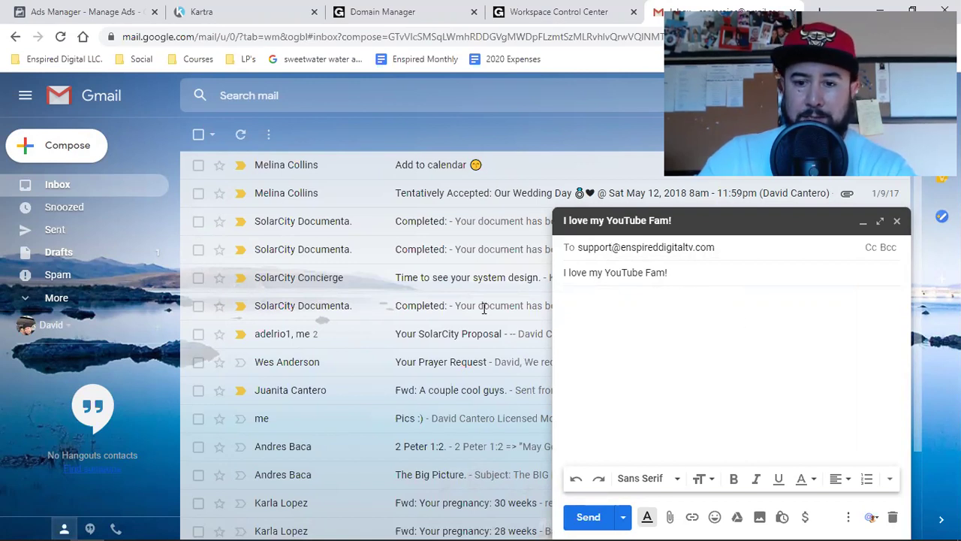
click(588, 517)
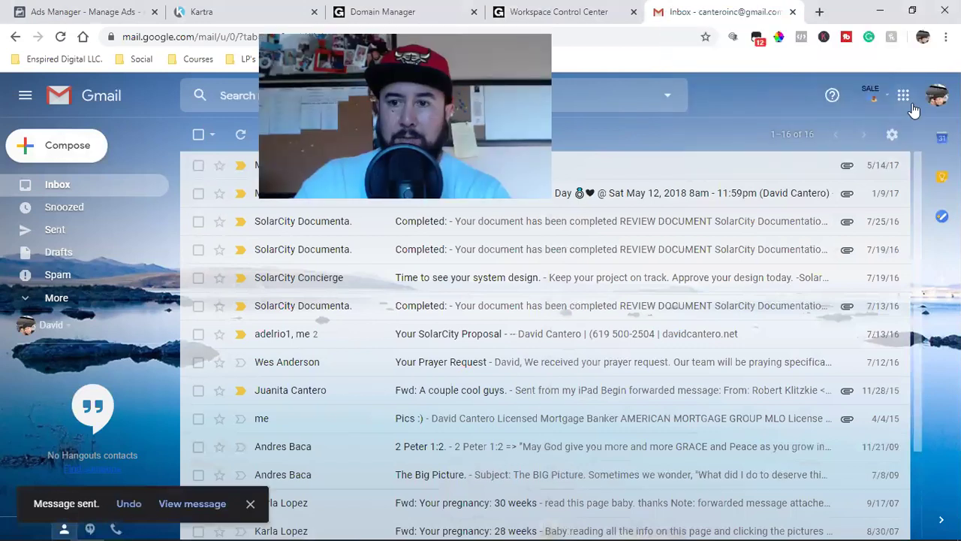
Open the linked business Google account's mailbox in a new tab and close the old inbox tab.
click(936, 96)
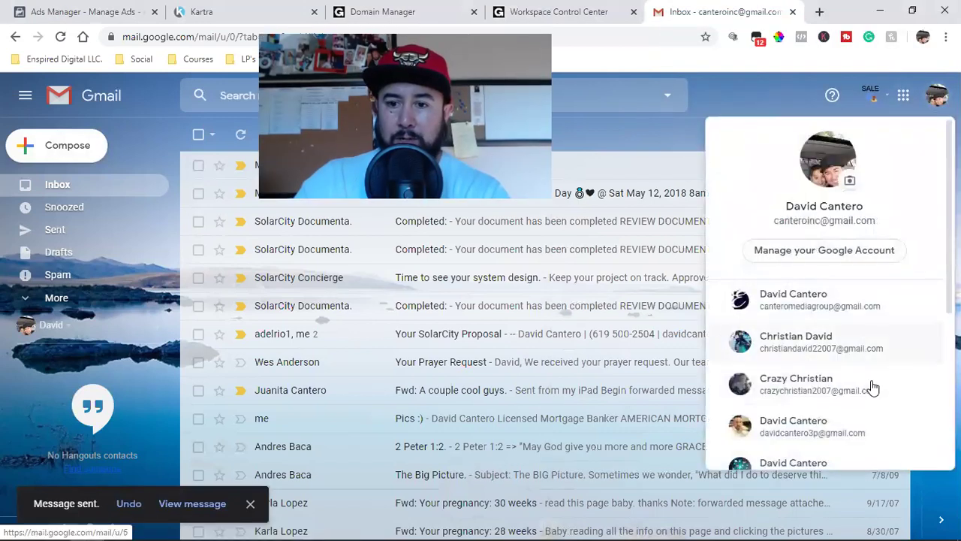
scroll(830, 381, down, 2)
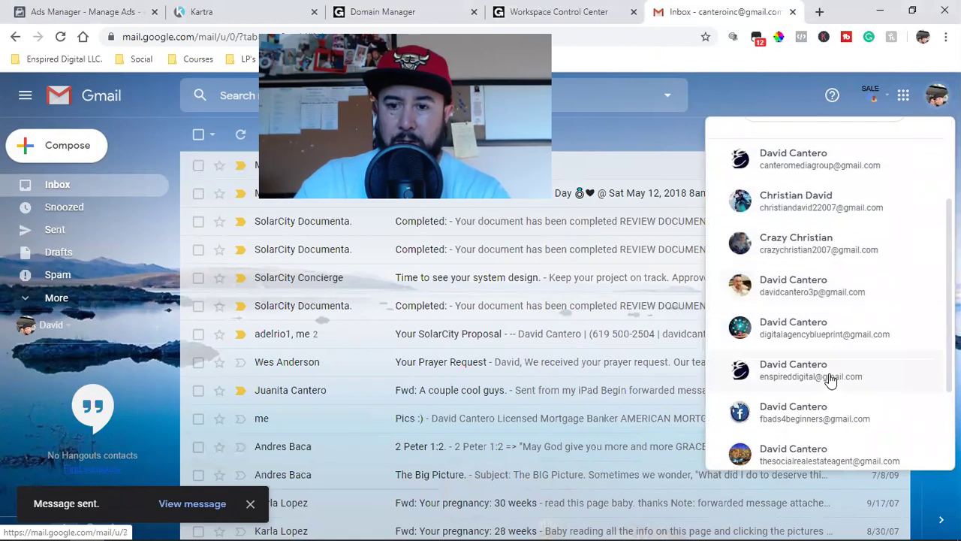
click(829, 379)
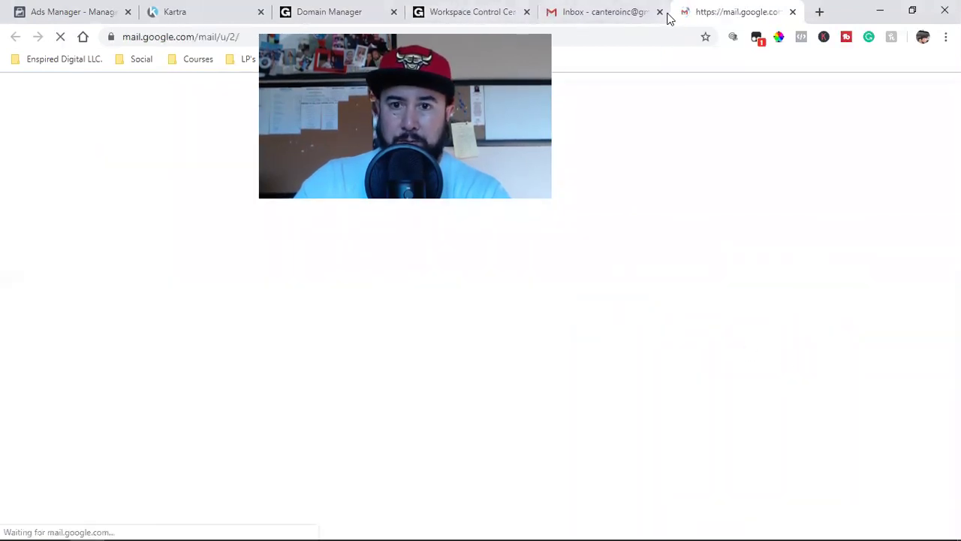
middle_click(576, 22)
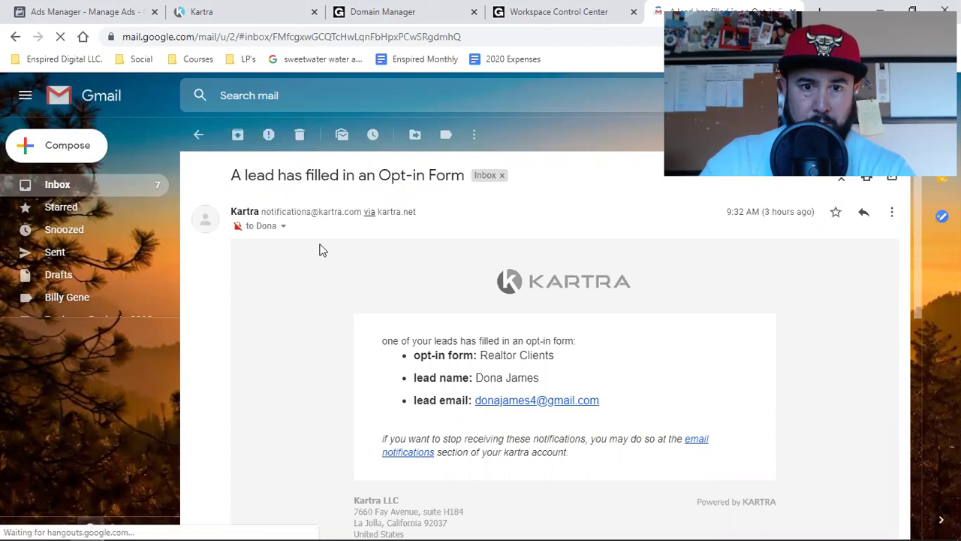
Delete the Kartra lead notification, then open 'I love my YouTube Fam!' and confirm it reached the support address.
click(298, 137)
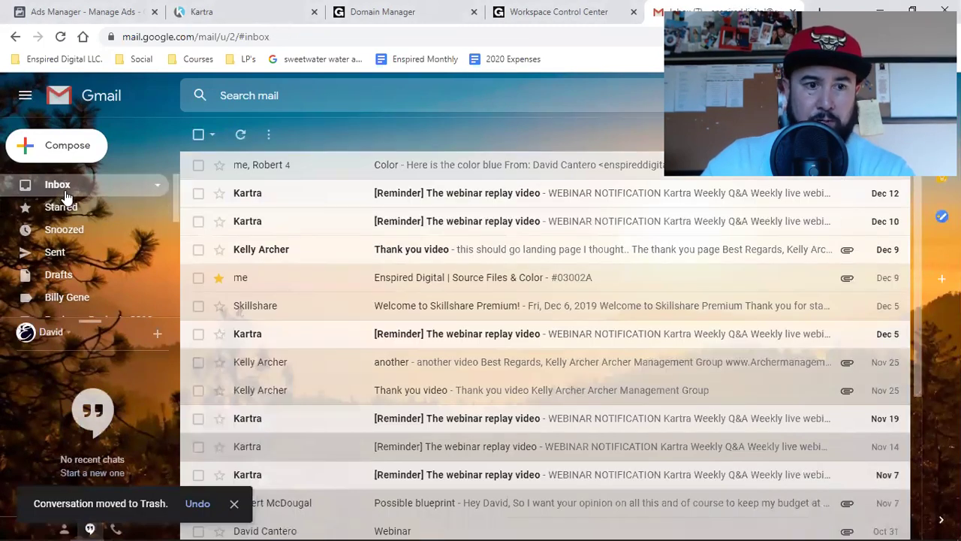
click(66, 194)
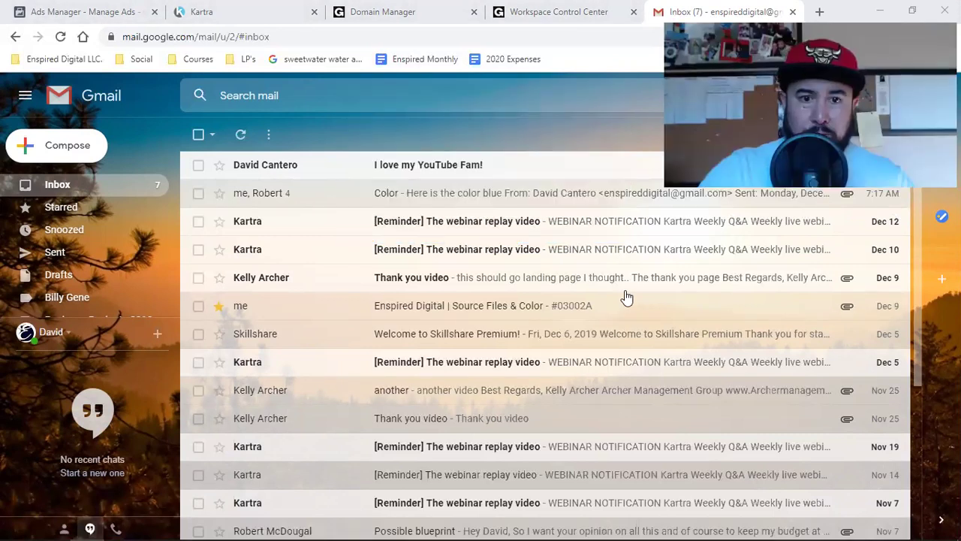
click(412, 174)
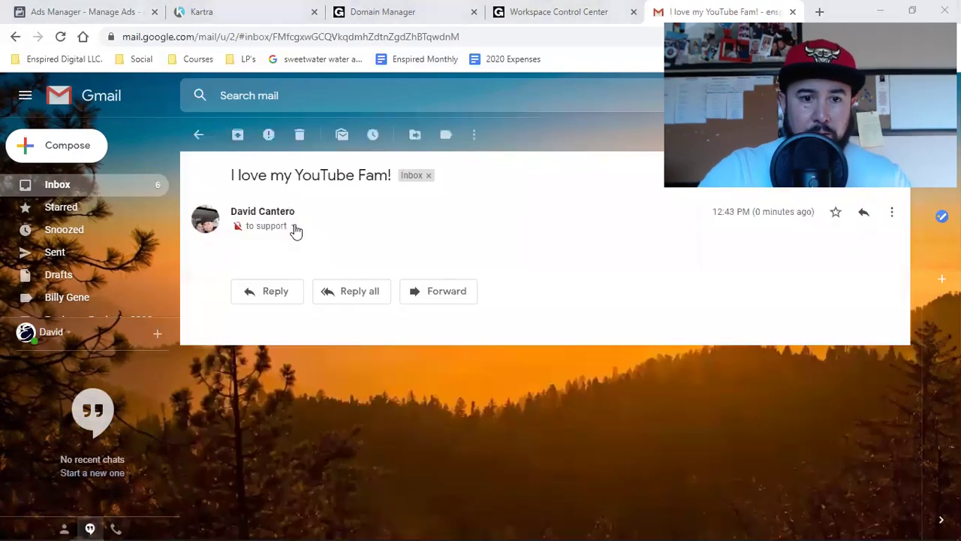
click(294, 228)
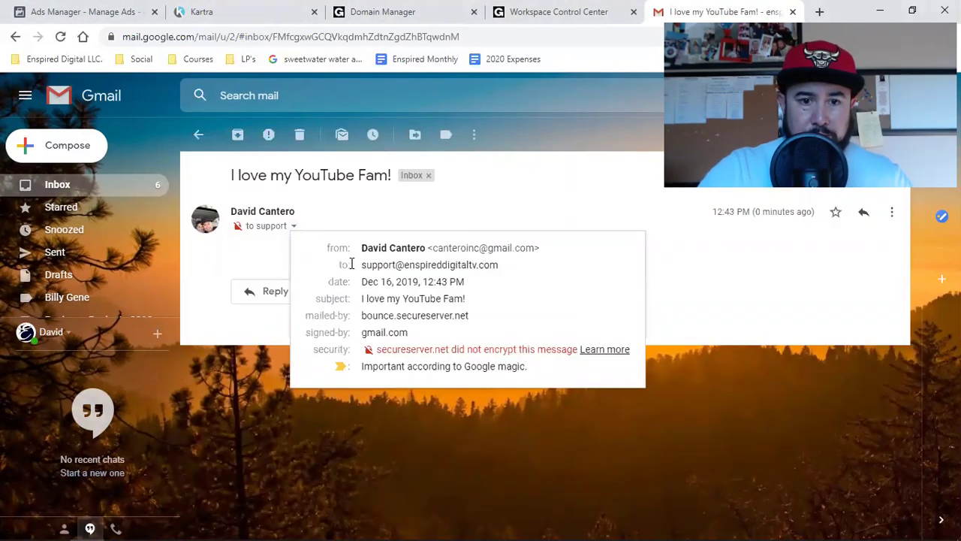
drag(363, 264, 515, 269)
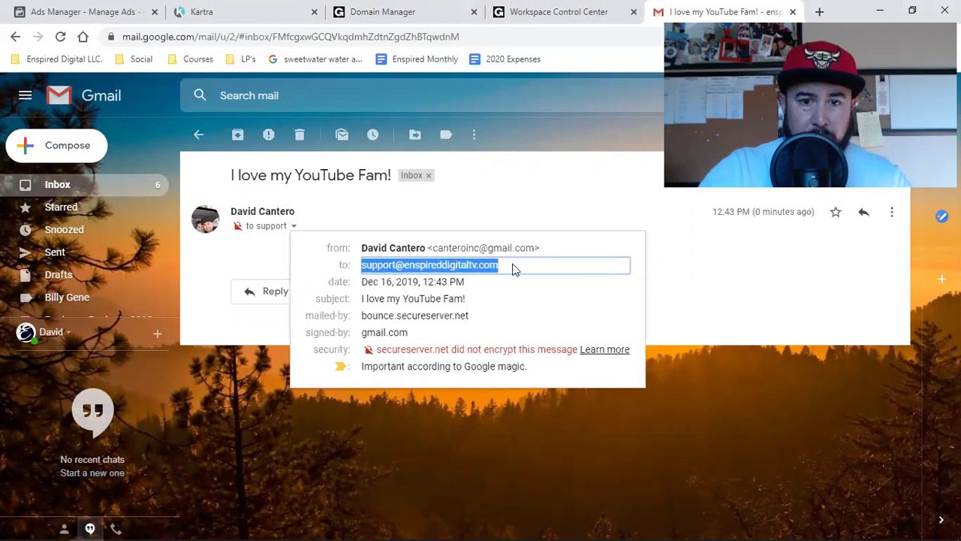
click(522, 210)
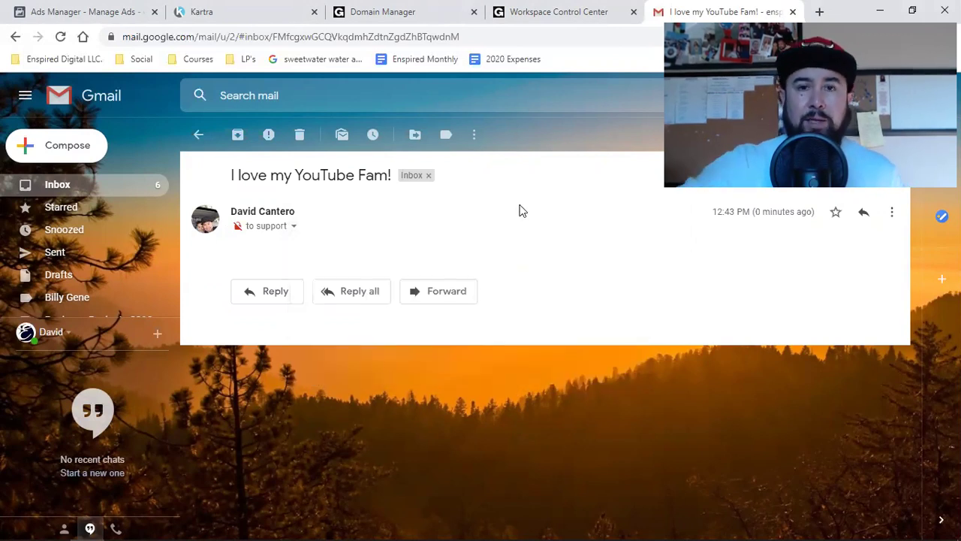